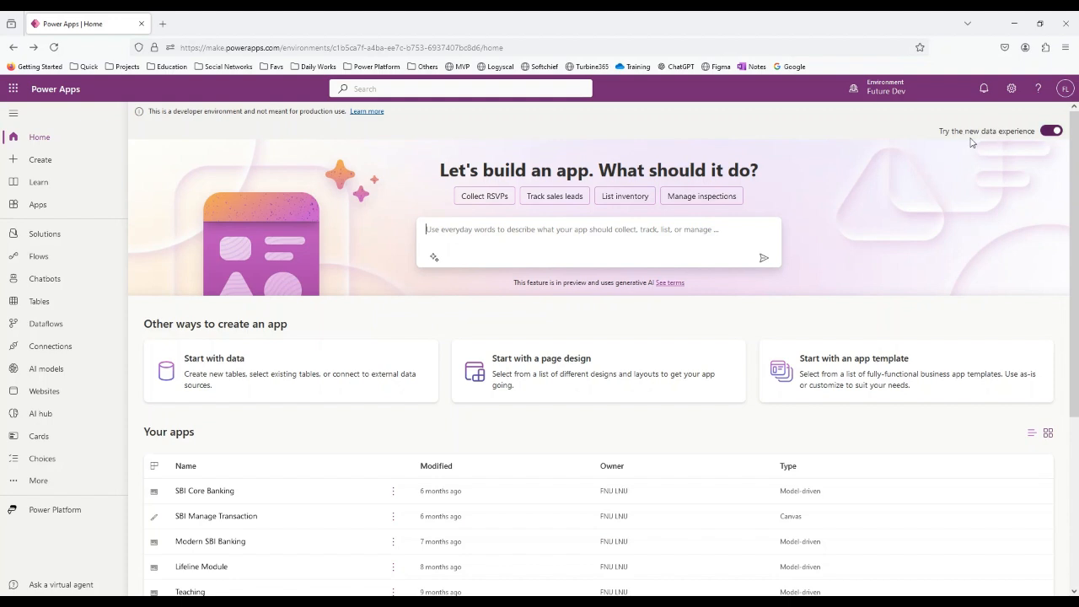
Begin the app description with "An app for school management where I want to store student information".
{"action": "left_click", "coordinate": [619, 237]}
{"action": "type", "text": "An ap"}
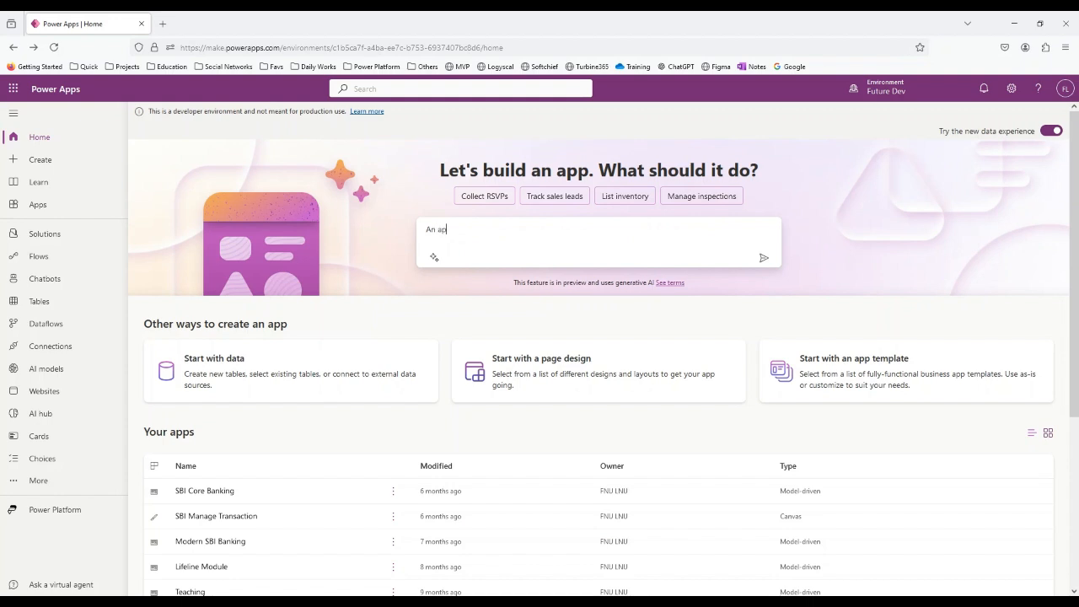
{"action": "type", "text": "p for school management where I want to store"}
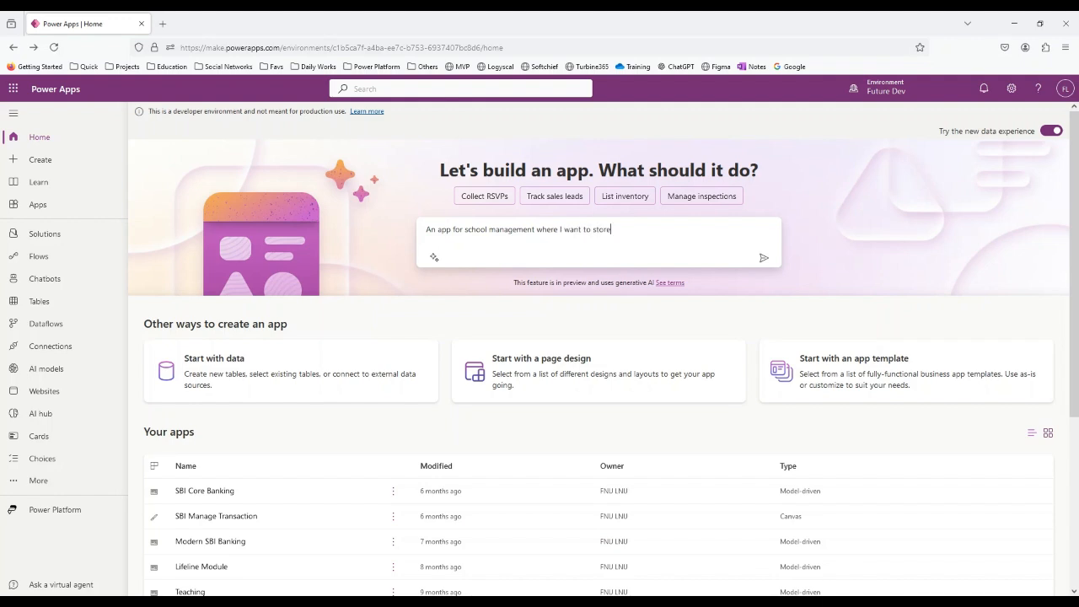
{"action": "type", "text": " student informait"}
{"action": "type", "text": "on"}
{"action": "key", "text": "BackSpace"}
{"action": "key", "text": "BackSpace"}
{"action": "key", "text": "BackSpace"}
{"action": "key", "text": "BackSpace"}
{"action": "key", "text": "BackSpace"}
{"action": "type", "text": "tion. thair sk"}
Continue the app description with ", their degrees,work experience.".
{"action": "key", "text": "BackSpace"}
{"action": "key", "text": "BackSpace"}
{"action": "key", "text": "BackSpace"}
{"action": "key", "text": "BackSpace"}
{"action": "key", "text": "BackSpace"}
{"action": "key", "text": "BackSpace"}
{"action": "key", "text": "BackSpace"}
{"action": "type", "text": "heir degrees, expre"}
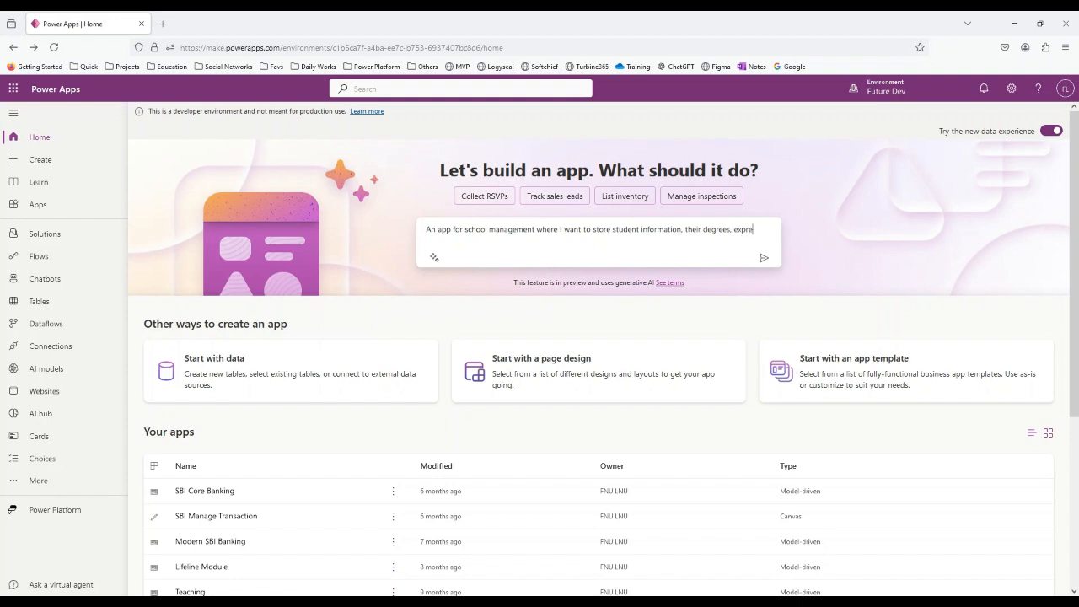
{"action": "type", "text": "ence"}
{"action": "key", "text": "BackSpace"}
{"action": "key", "text": "BackSpace"}
{"action": "key", "text": "BackSpace"}
{"action": "key", "text": "BackSpace"}
{"action": "key", "text": "BackSpace"}
{"action": "key", "text": "BackSpace"}
{"action": "key", "text": "BackSpace"}
{"action": "key", "text": "BackSpace"}
{"action": "key", "text": "BackSpace"}
{"action": "key", "text": "BackSpace"}
{"action": "key", "text": "BackSpace"}
{"action": "type", "text": "work experineces"}
{"action": "key", "text": "BackSpace"}
{"action": "key", "text": "BackSpace"}
{"action": "key", "text": "BackSpace"}
{"action": "key", "text": "BackSpace"}
{"action": "type", "text": "ce"}
{"action": "left_click", "coordinate": [479, 256]}
{"action": "type", "text": "."}
Add the sentence "A student might have multiple degrees and multiple work experience." to the end of the app description.
{"action": "double_click", "coordinate": [662, 229]}
{"action": "double_click", "coordinate": [716, 230]}
{"action": "left_click", "coordinate": [745, 230]}
{"action": "type", "text": "A student might have multiple"}
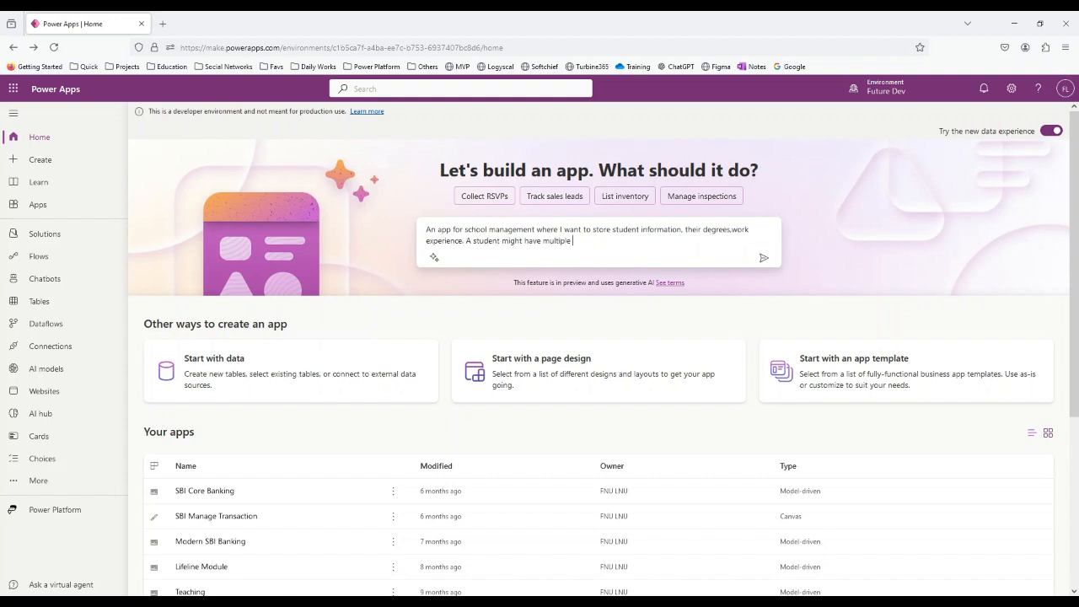
{"action": "type", "text": " degrees"}
{"action": "type", "text": " and multipl"}
{"action": "type", "text": "e"}
{"action": "type", "text": " work exper"}
{"action": "type", "text": "in"}
{"action": "type", "text": "ence."}
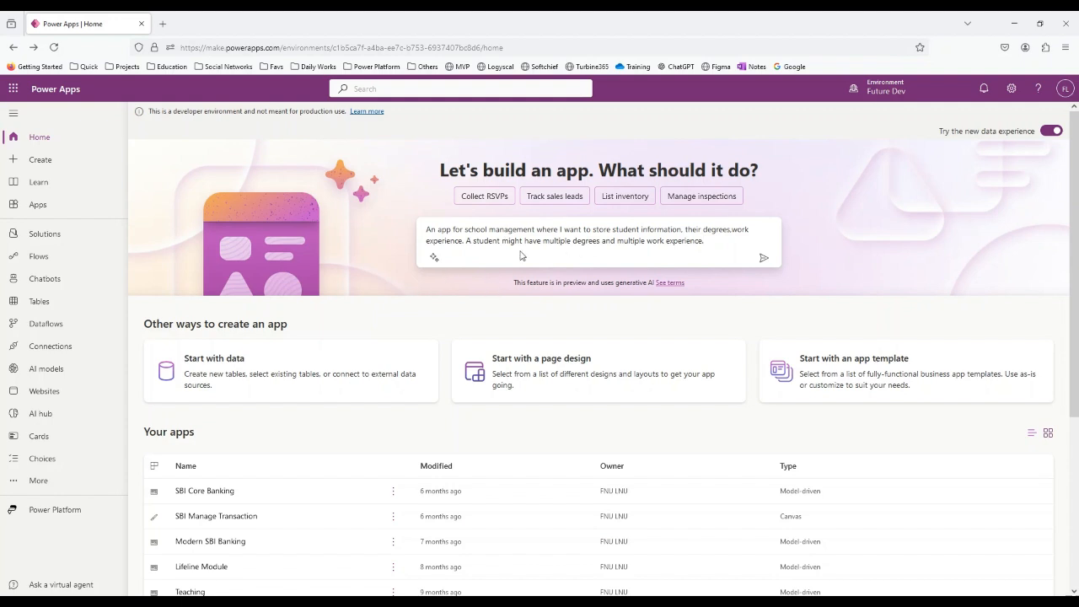
Review the key terms in the app description and submit it to generate the tables.
{"action": "double_click", "coordinate": [622, 230]}
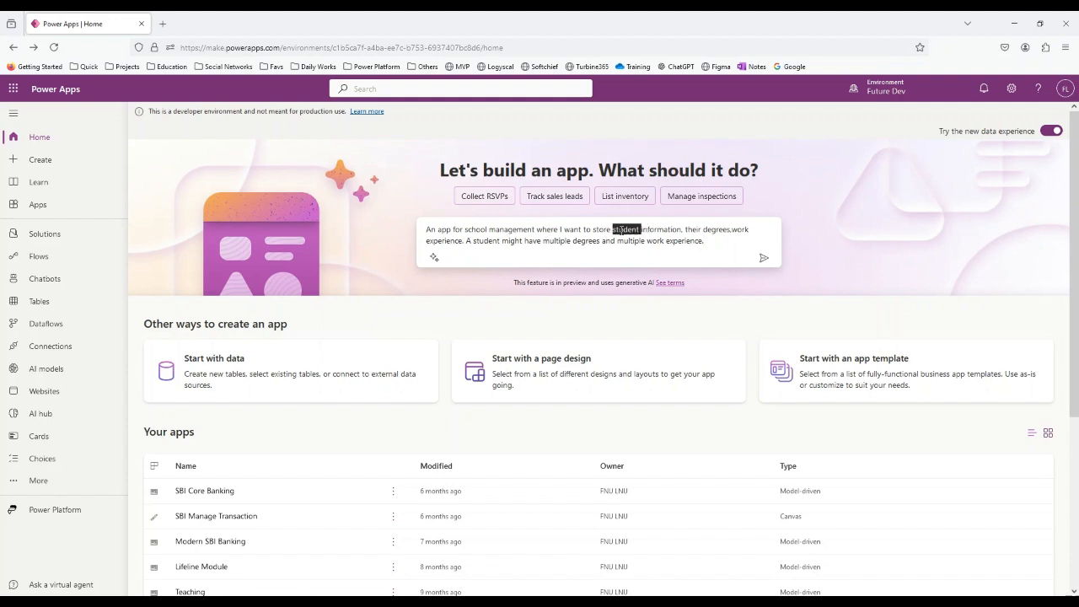
{"action": "double_click", "coordinate": [716, 229]}
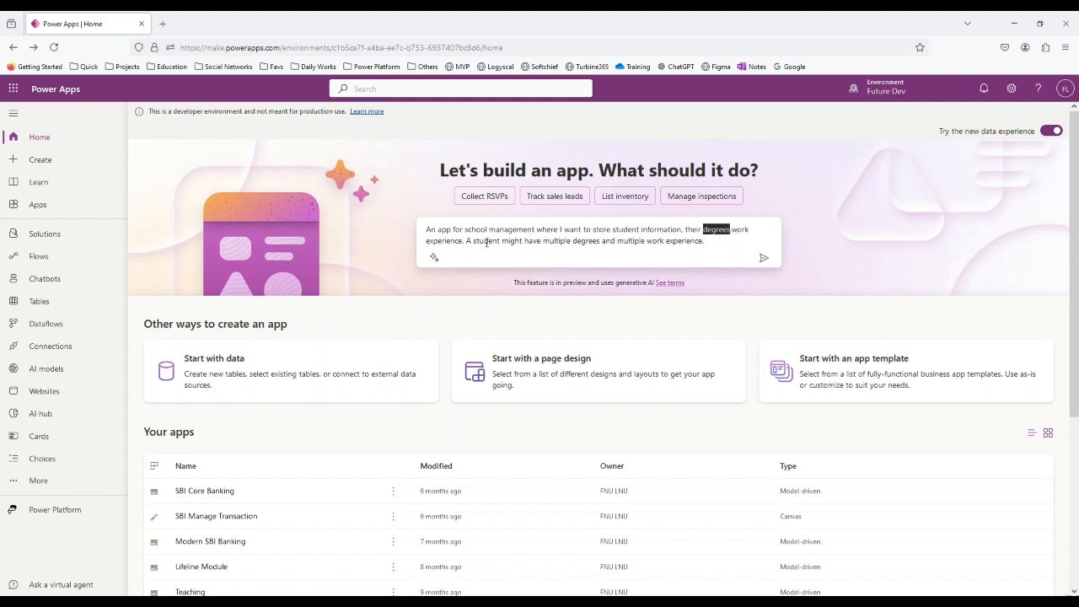
{"action": "double_click", "coordinate": [444, 241]}
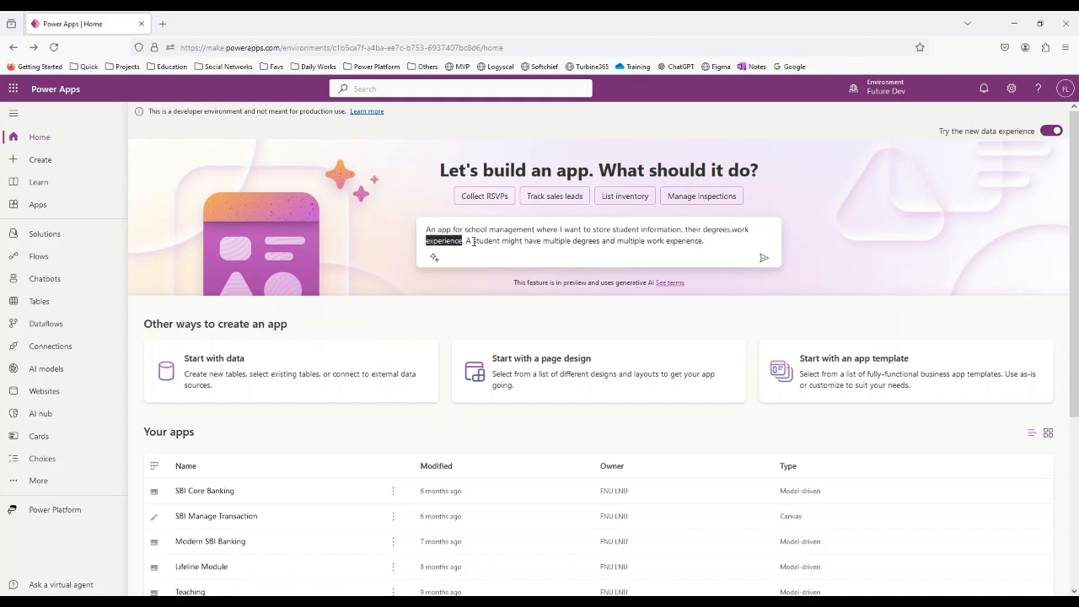
{"action": "double_click", "coordinate": [625, 229]}
{"action": "left_click", "coordinate": [716, 230]}
{"action": "double_click", "coordinate": [716, 229]}
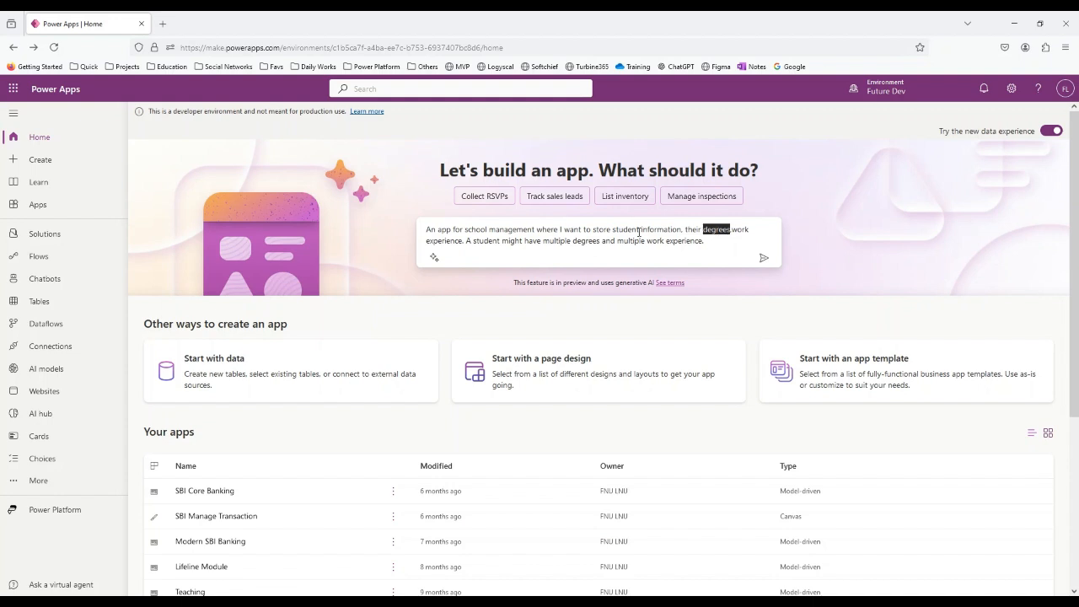
{"action": "double_click", "coordinate": [625, 229]}
{"action": "double_click", "coordinate": [740, 229]}
{"action": "left_click", "coordinate": [764, 257]}
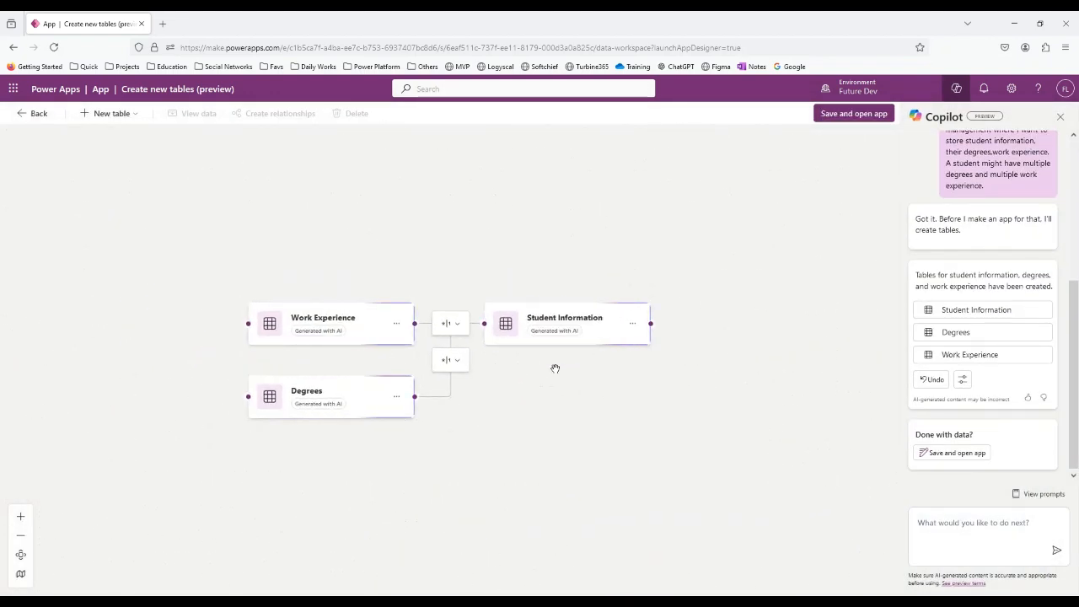
Rearrange the data model by moving Student Information upward and shifting Work Experience and Degrees up and to the left.
{"action": "left_click_drag", "start_coordinate": [546, 312], "coordinate": [546, 219]}
{"action": "left_click_drag", "start_coordinate": [368, 318], "coordinate": [288, 256]}
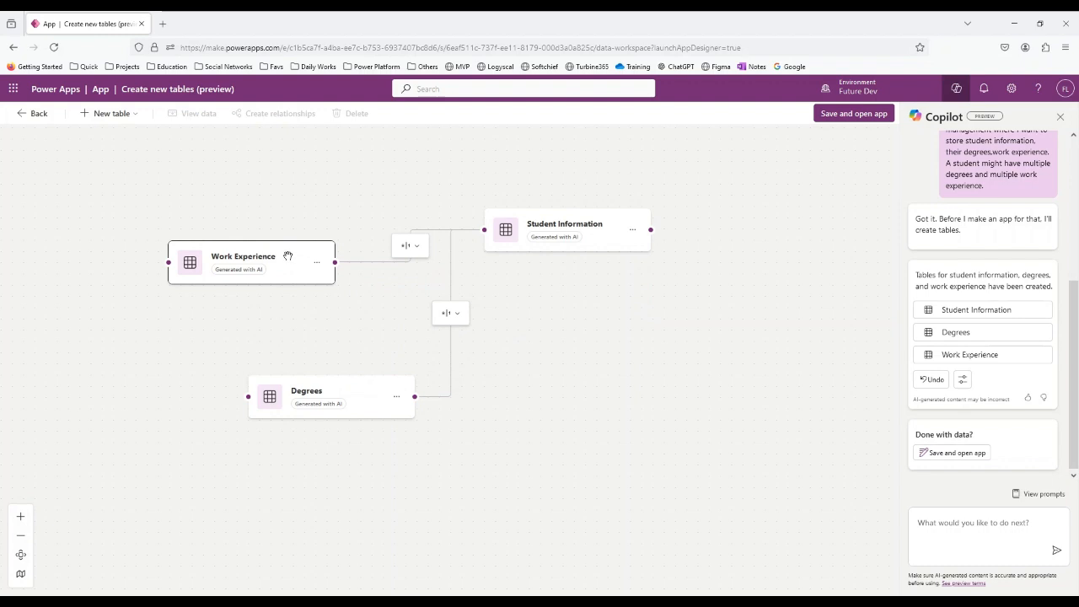
{"action": "left_click_drag", "start_coordinate": [347, 399], "coordinate": [274, 339]}
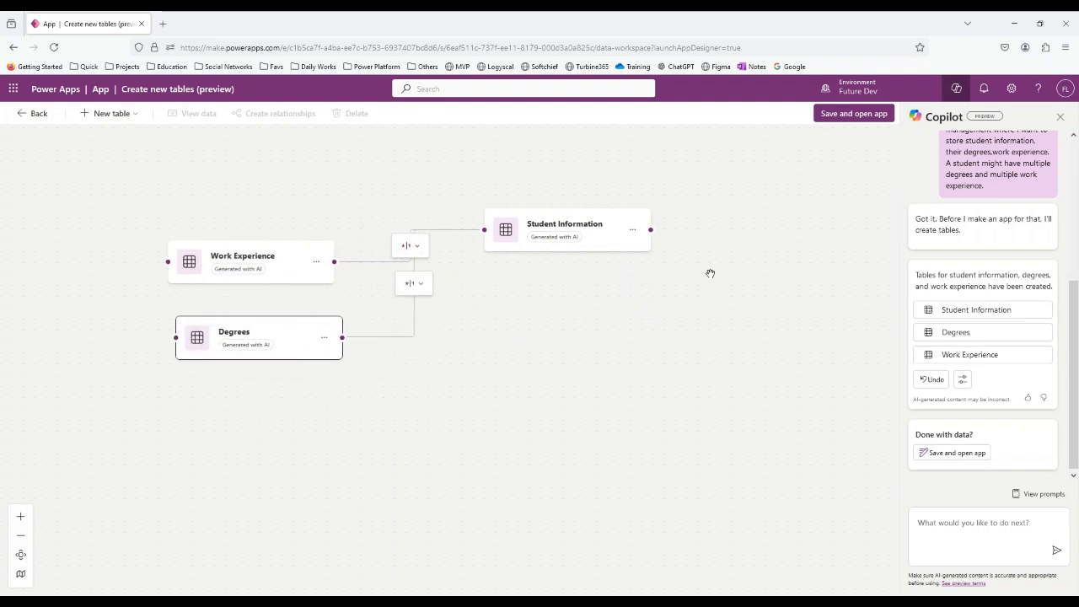
Inspect the properties of the Student Information table, including its display name, and close them without changes.
{"action": "left_click", "coordinate": [579, 226]}
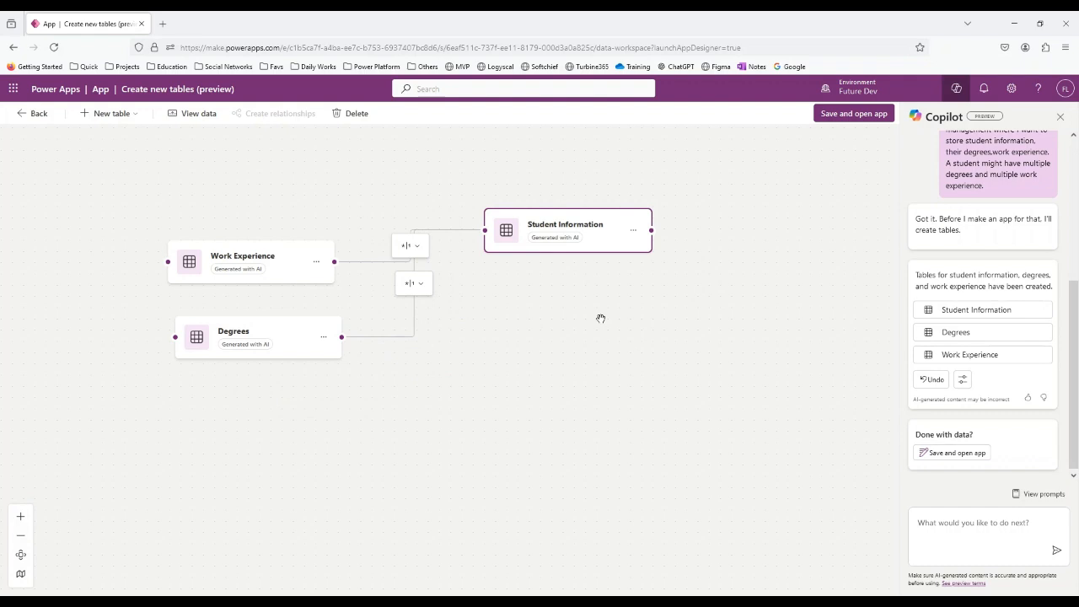
{"action": "left_click", "coordinate": [633, 229]}
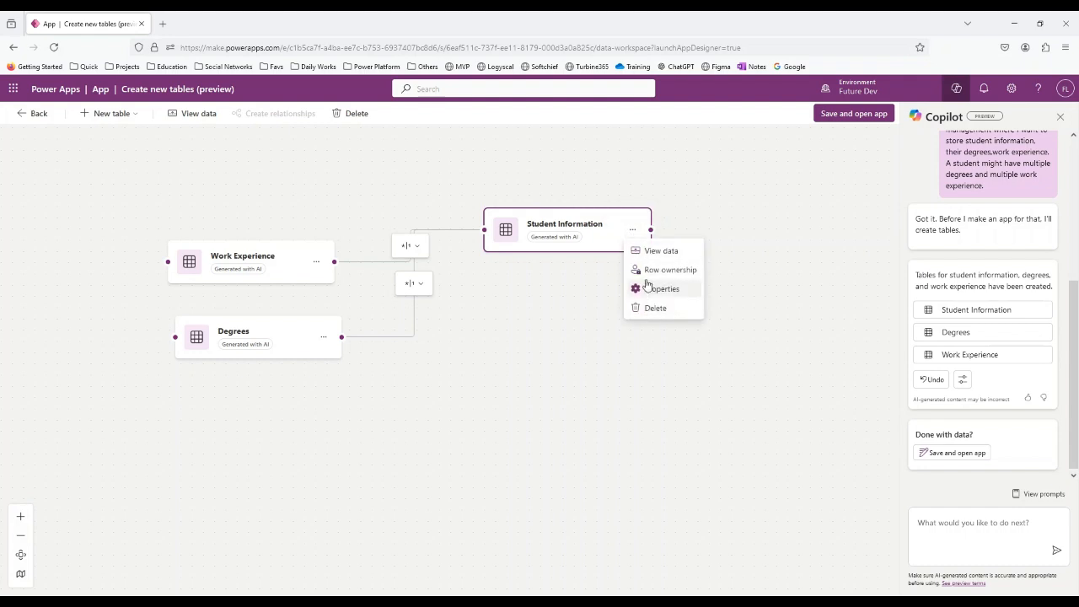
{"action": "left_click", "coordinate": [699, 289]}
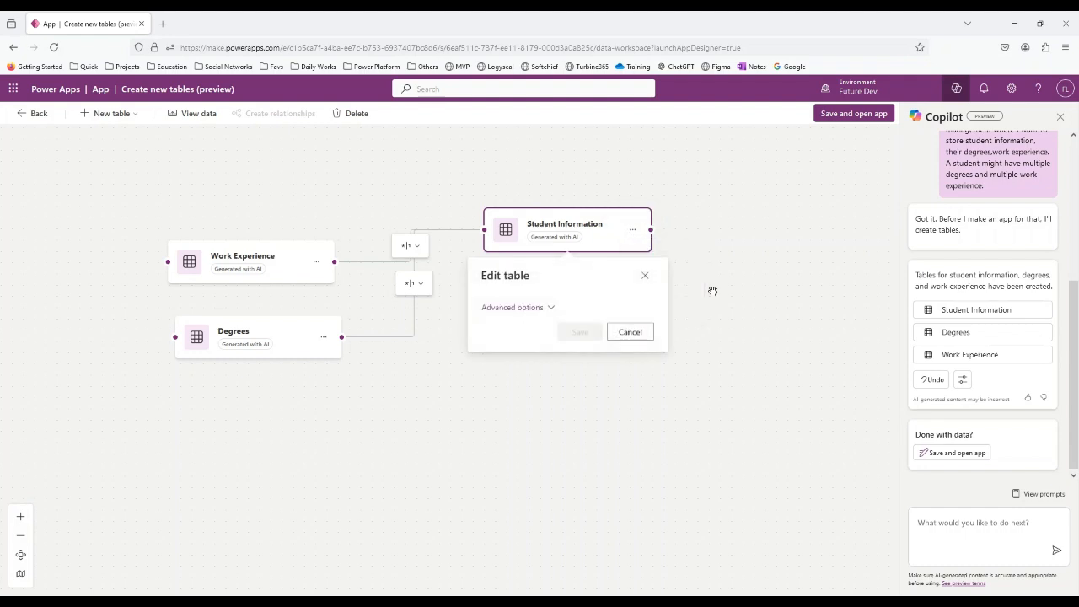
{"action": "left_click_drag", "start_coordinate": [501, 317], "coordinate": [557, 317]}
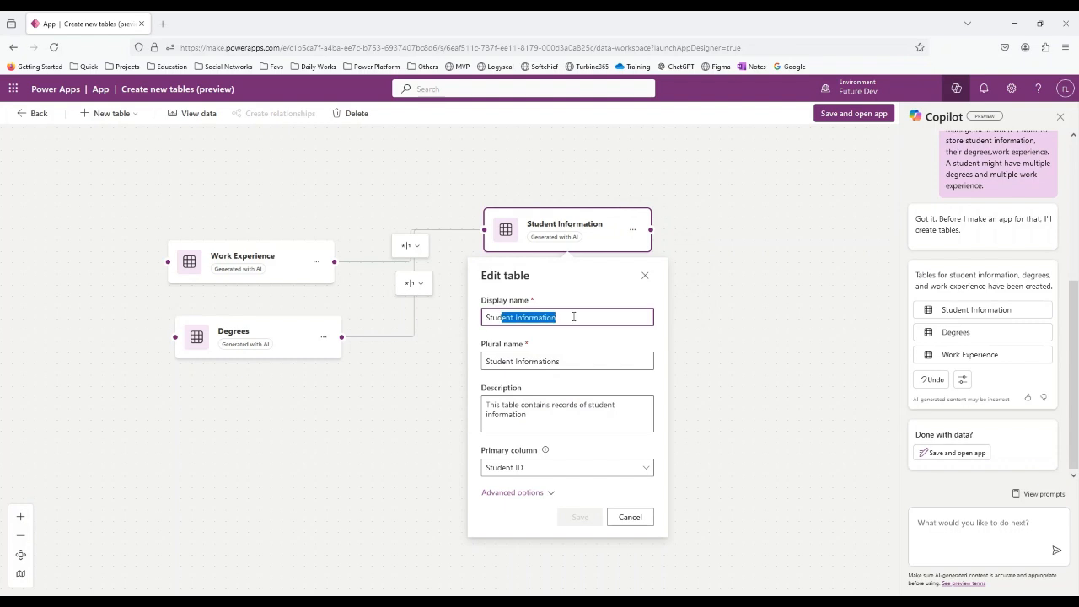
{"action": "left_click", "coordinate": [644, 276]}
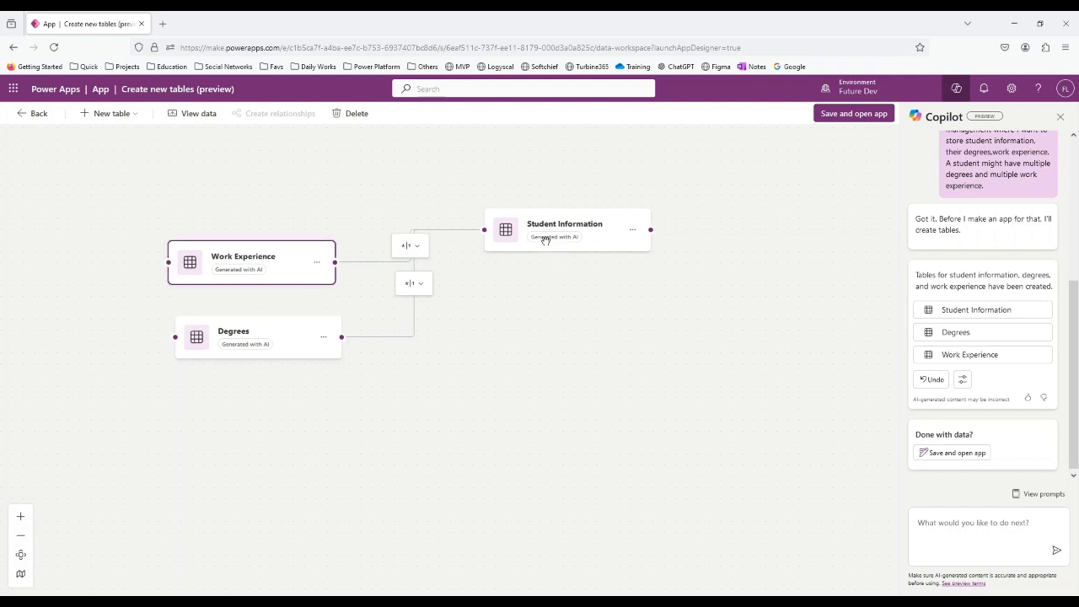
View the generated sample data of the Student Information, Work Experience and Degrees tables.
{"action": "left_click", "coordinate": [321, 338]}
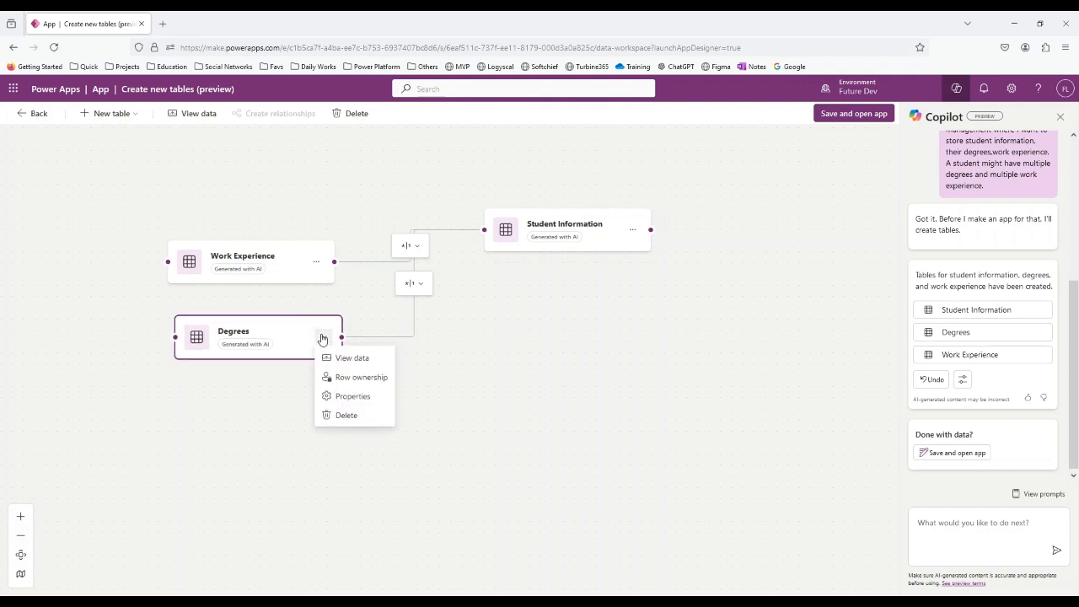
{"action": "left_click", "coordinate": [632, 229]}
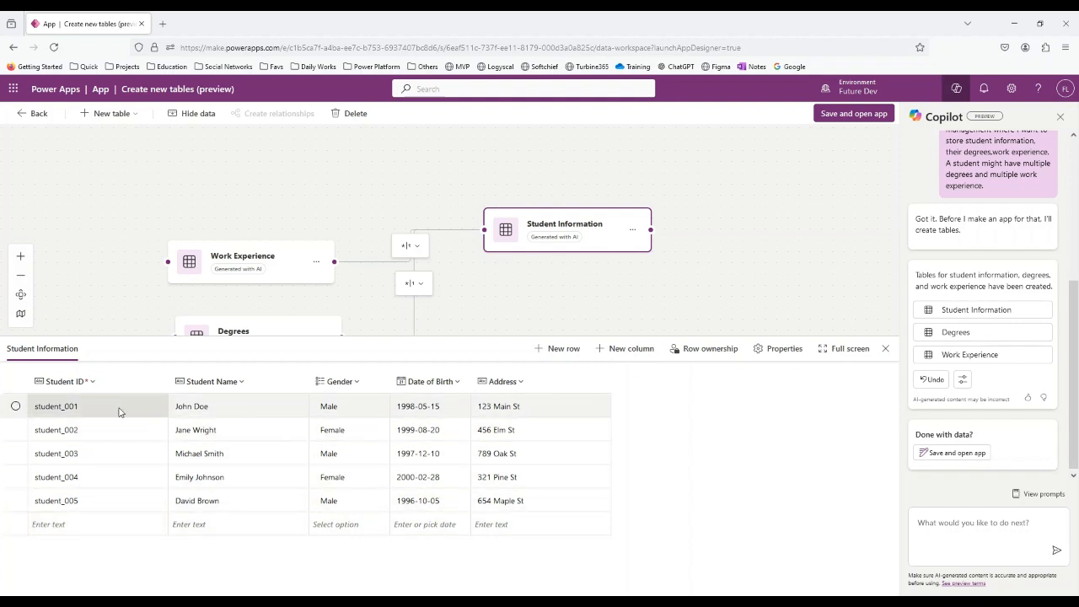
{"action": "left_click", "coordinate": [286, 259]}
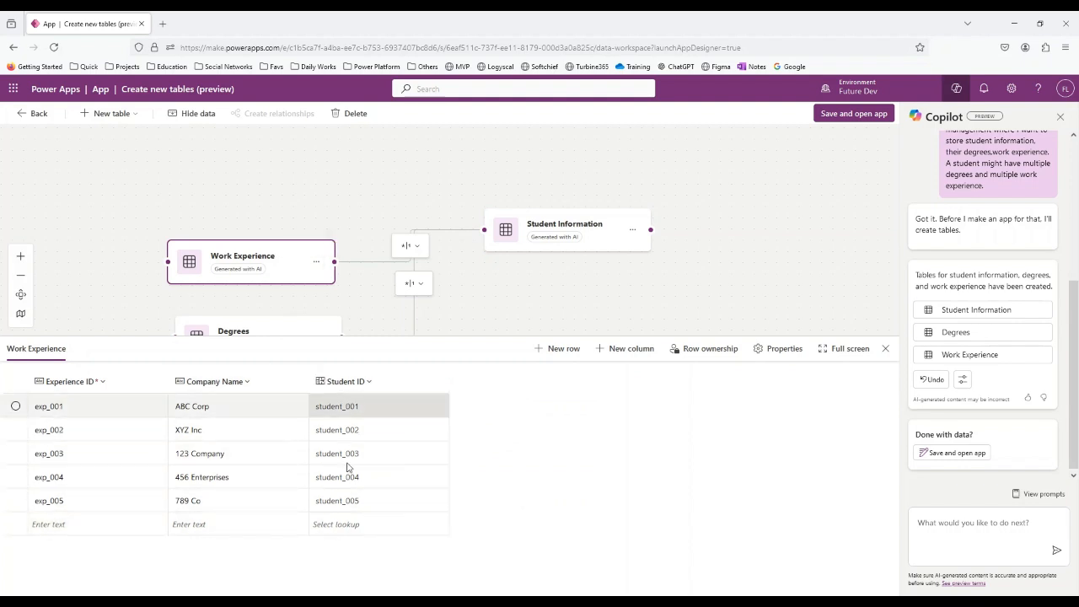
{"action": "left_click", "coordinate": [282, 322]}
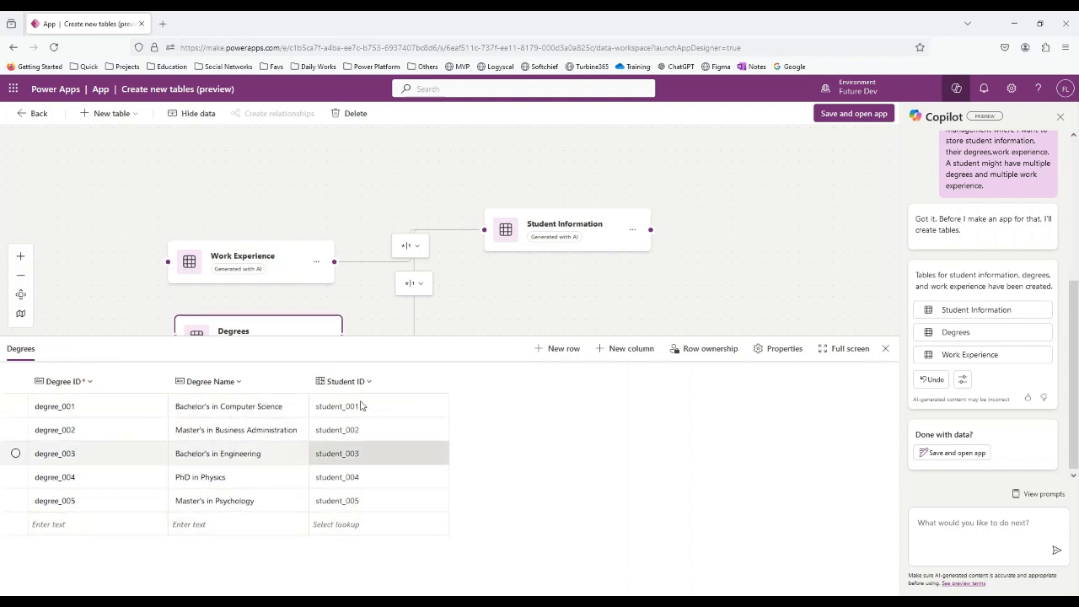
{"action": "left_click", "coordinate": [476, 303]}
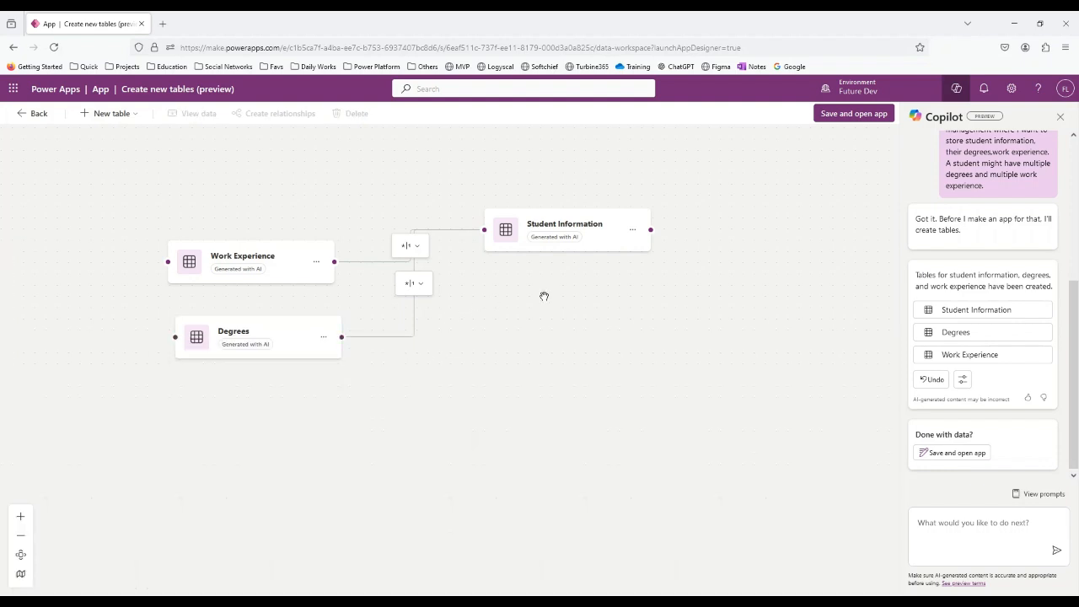
Add a single-line text column named "Father Name" to the Student Information table and save it.
{"action": "left_click", "coordinate": [557, 226]}
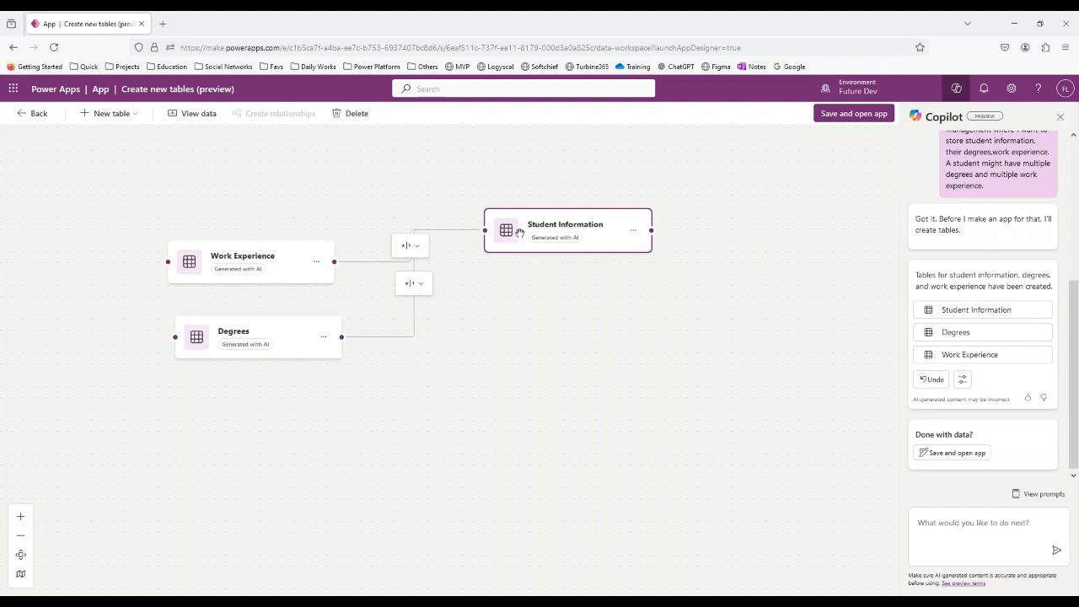
{"action": "left_click", "coordinate": [633, 231]}
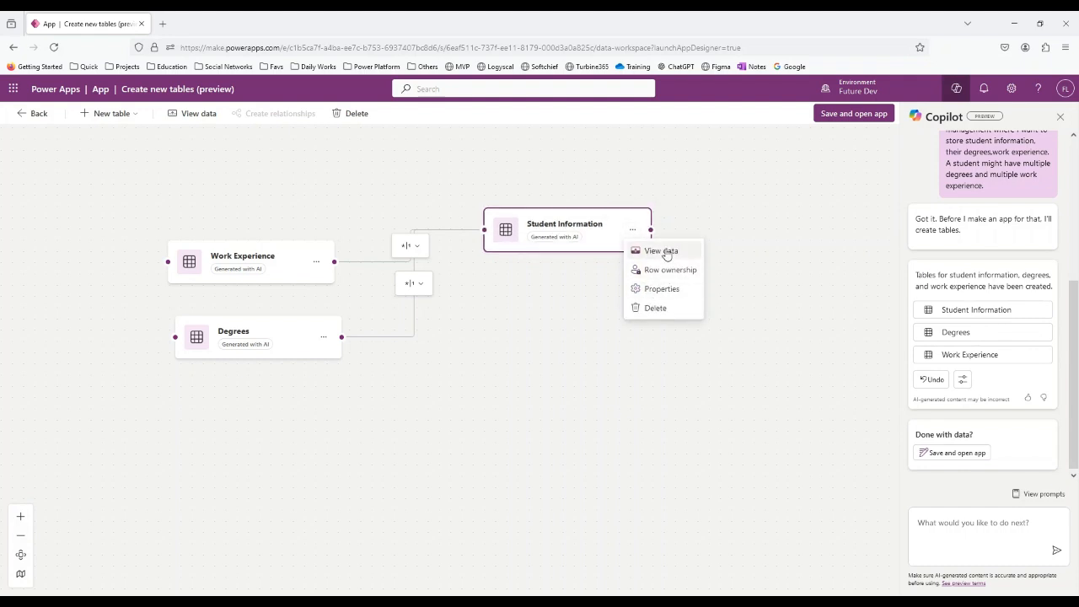
{"action": "left_click", "coordinate": [665, 252]}
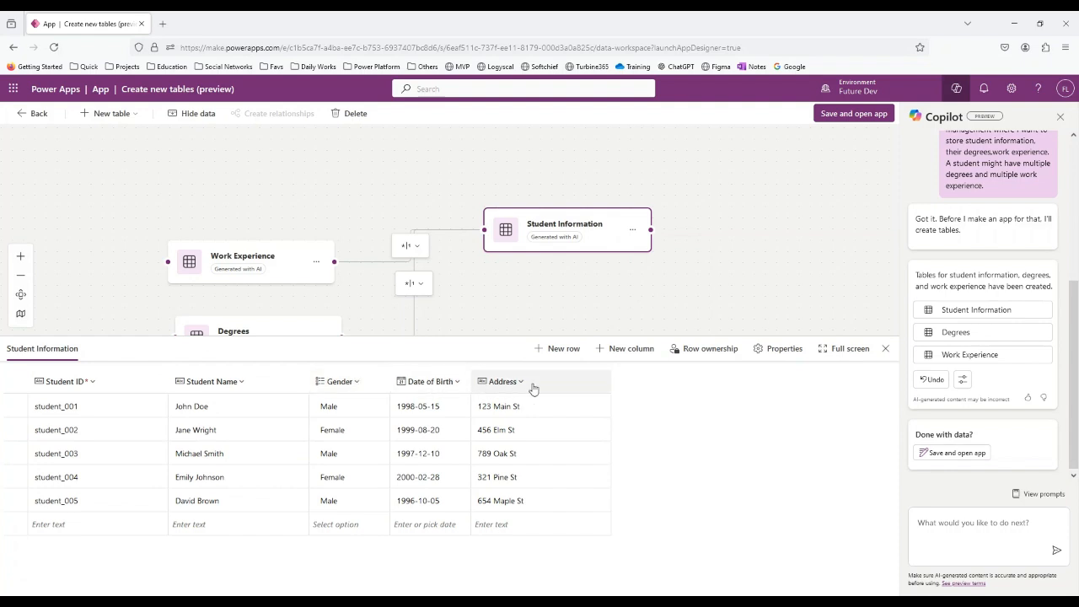
{"action": "left_click", "coordinate": [635, 352]}
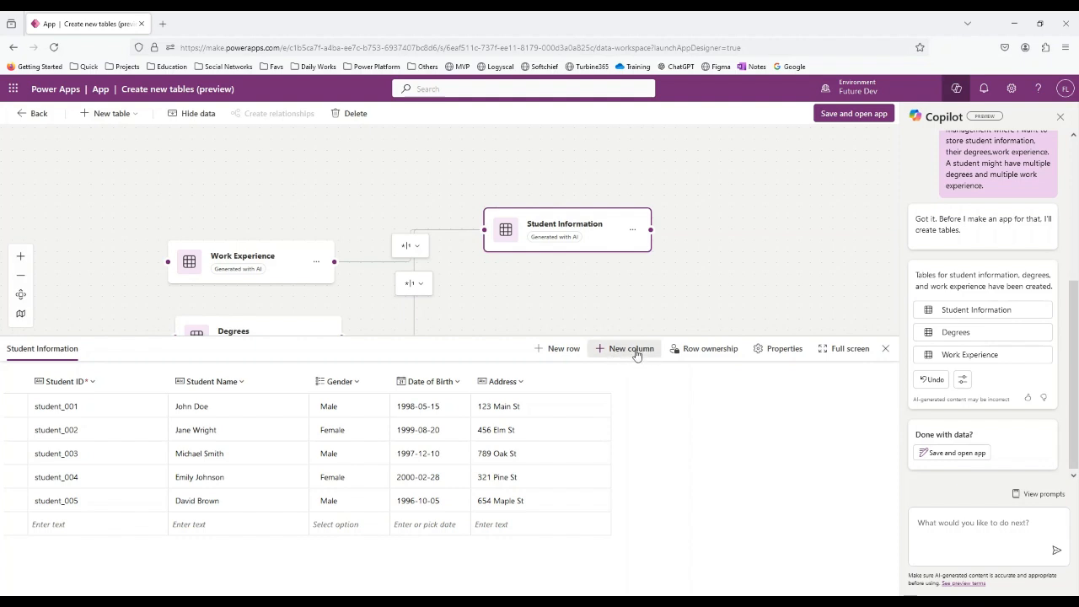
{"action": "left_click", "coordinate": [729, 398]}
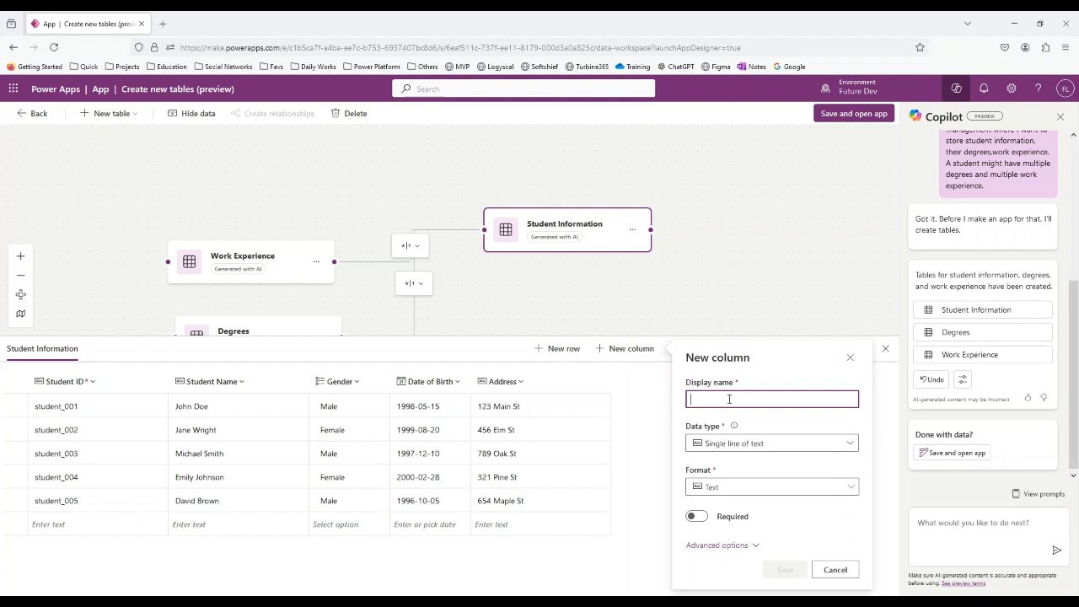
{"action": "type", "text": "Father"}
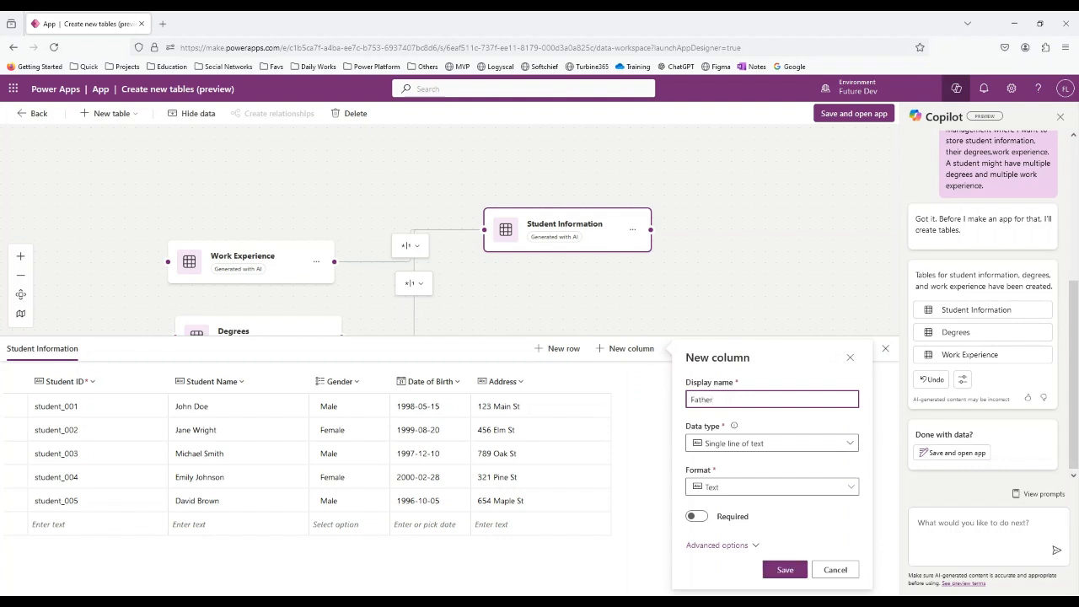
{"action": "type", "text": " namne"}
{"action": "left_click", "coordinate": [786, 570]}
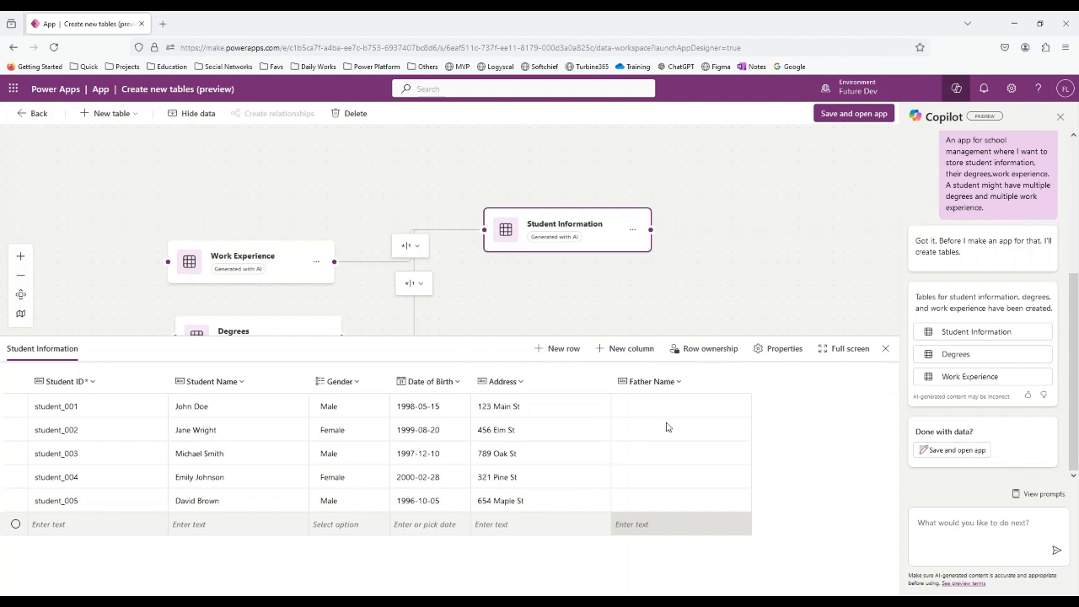
Ask Copilot to add two Date time columns, "From Date" and "To Date", to the "Work Experience" table.
{"action": "left_click", "coordinate": [267, 250]}
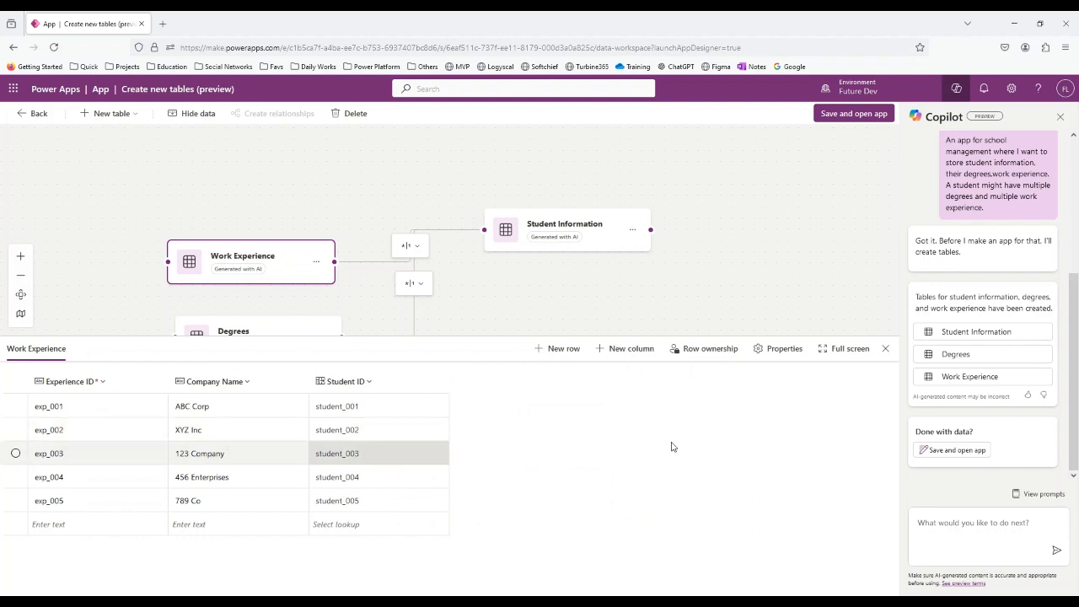
{"action": "left_click", "coordinate": [967, 523]}
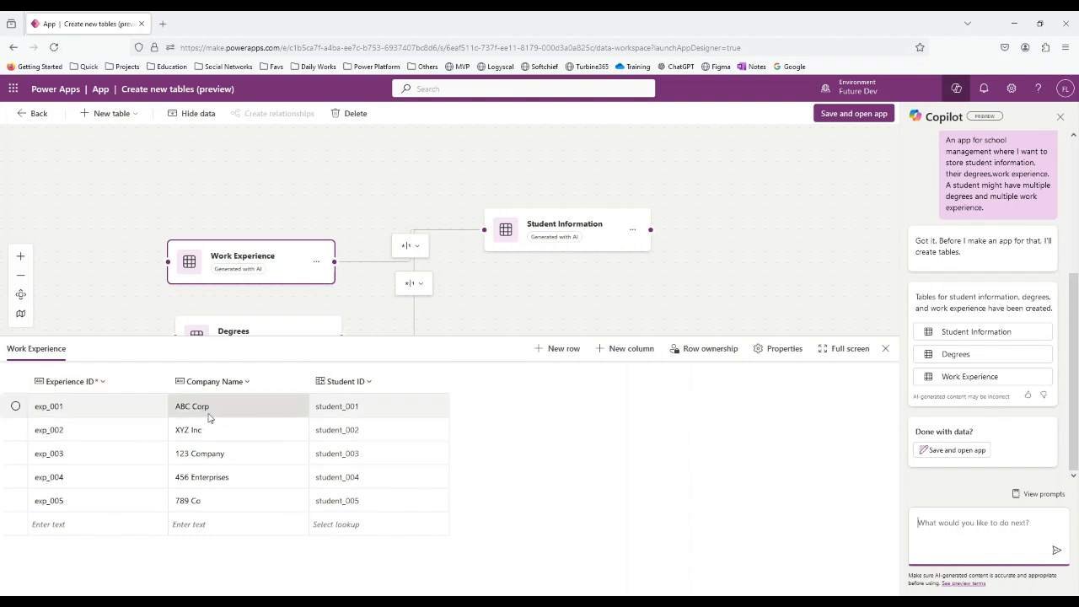
{"action": "left_click", "coordinate": [961, 526]}
{"action": "type", "text": "Please a"}
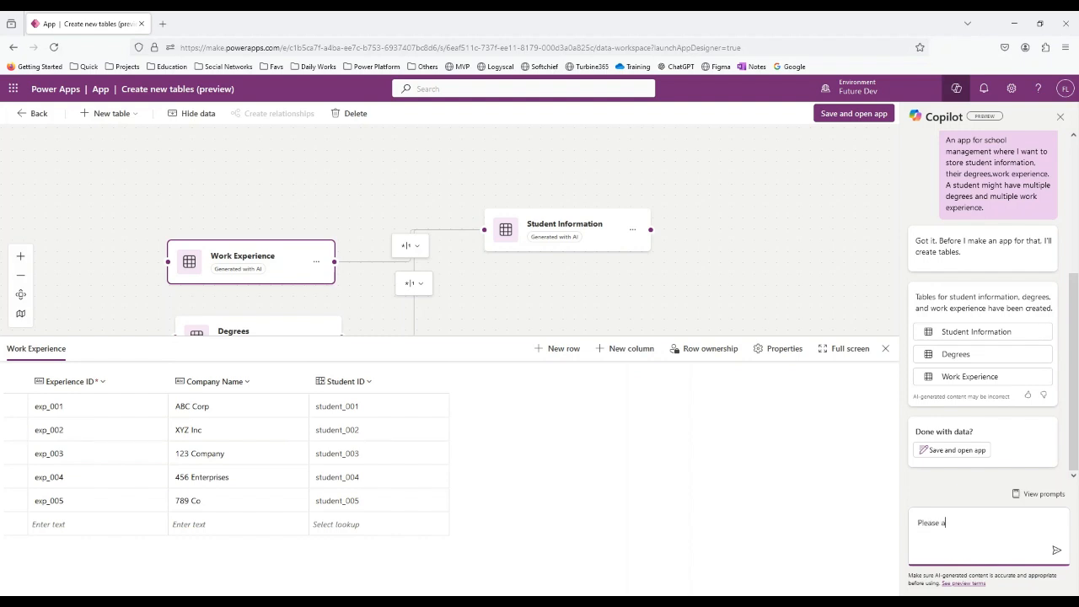
{"action": "type", "text": "dd two more col"}
{"action": "type", "text": "h as"}
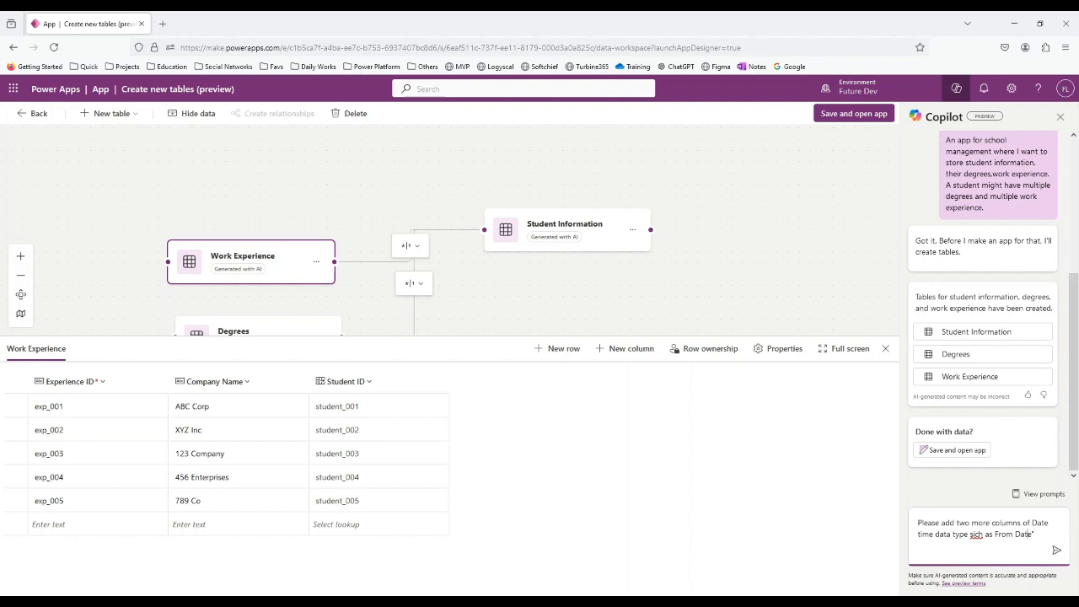
{"action": "type", "text": "\""}
{"action": "key", "text": "BackSpace"}
{"action": "key", "text": "BackSpace"}
{"action": "type", "text": "uc"}
{"action": "type", "text": " \"To Date\" in"}
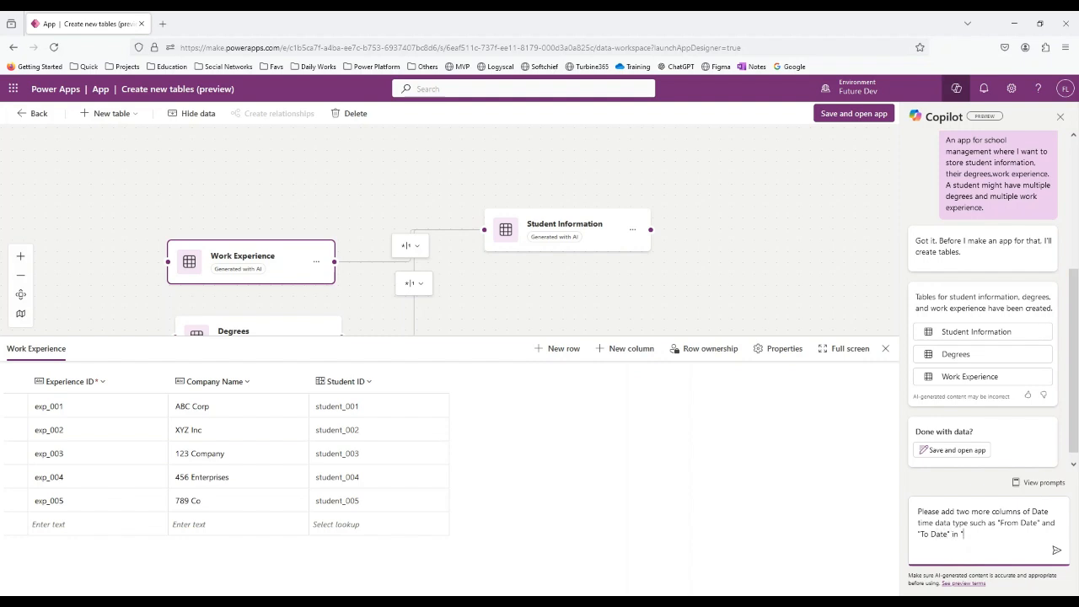
{"action": "type", "text": "xper"}
{"action": "type", "text": "ence\" table"}
{"action": "key", "text": "Return"}
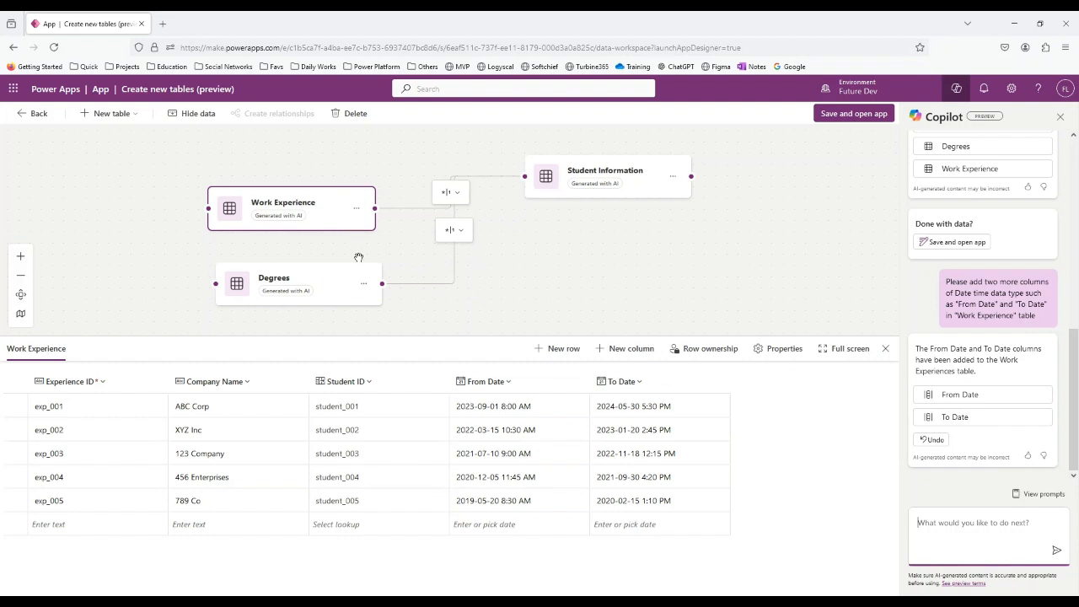
Spread the tables apart, placing Work Experience level with Student Information and Degrees below, between the two.
{"action": "left_click_drag", "start_coordinate": [330, 279], "coordinate": [406, 285]}
{"action": "left_click_drag", "start_coordinate": [334, 193], "coordinate": [268, 174]}
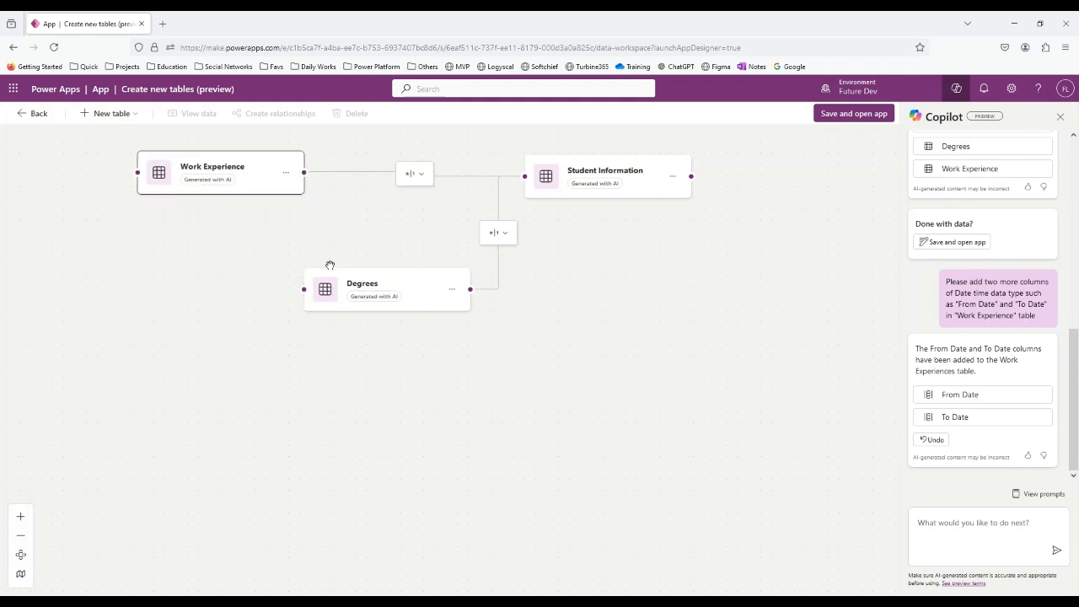
{"action": "left_click_drag", "start_coordinate": [394, 288], "coordinate": [324, 295]}
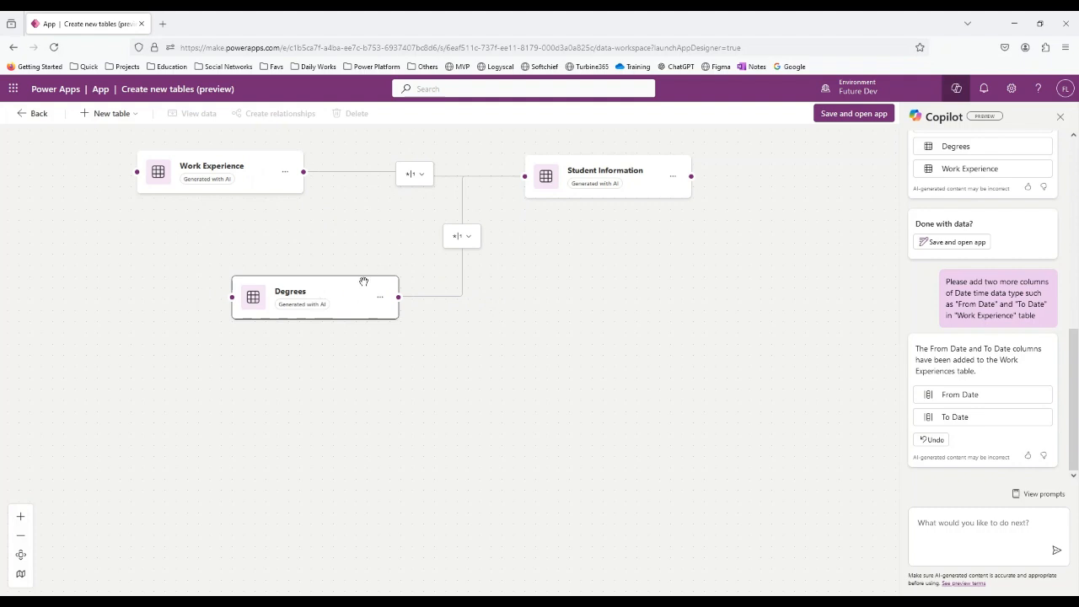
Review the settings of the relationship between the Degrees and Student Information tables without changing it.
{"action": "left_click", "coordinate": [461, 237]}
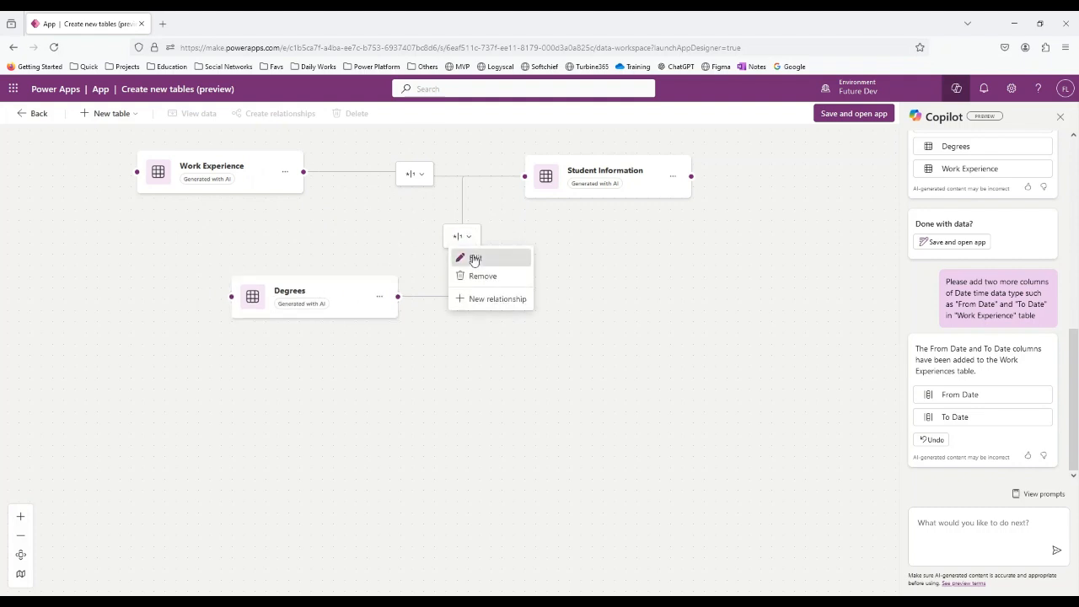
{"action": "left_click", "coordinate": [475, 258]}
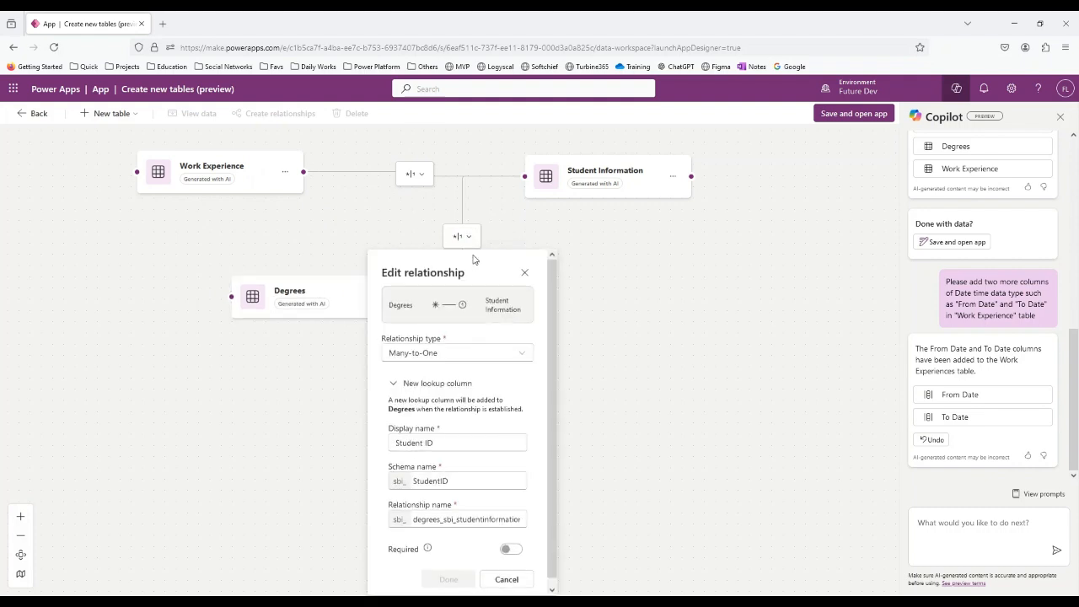
{"action": "left_click", "coordinate": [505, 356]}
{"action": "left_click", "coordinate": [508, 356]}
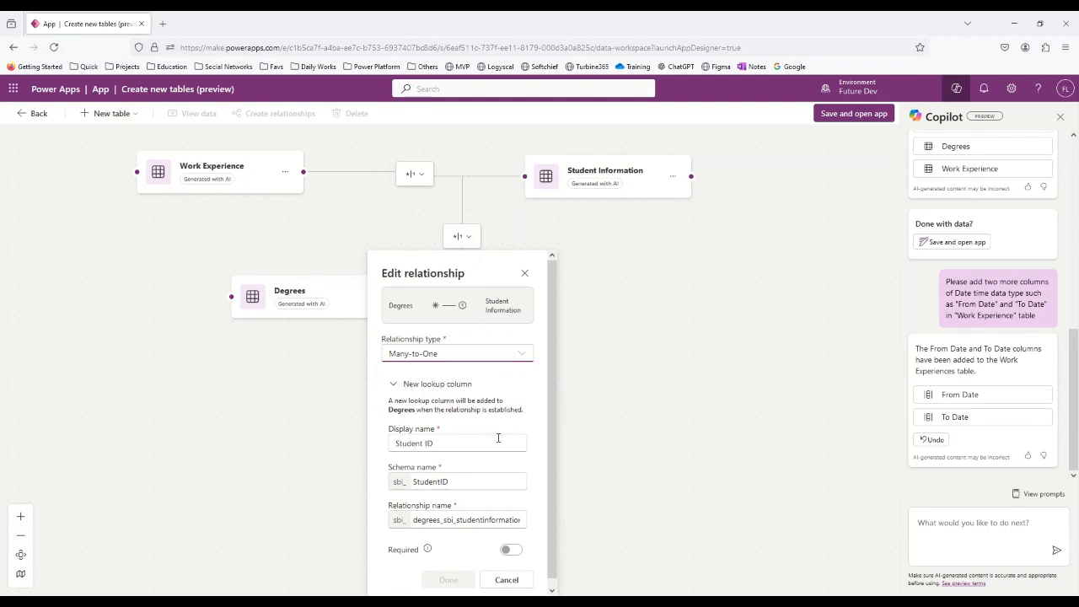
{"action": "scroll", "coordinate": [498, 438], "scroll_direction": "down", "scroll_amount": 1}
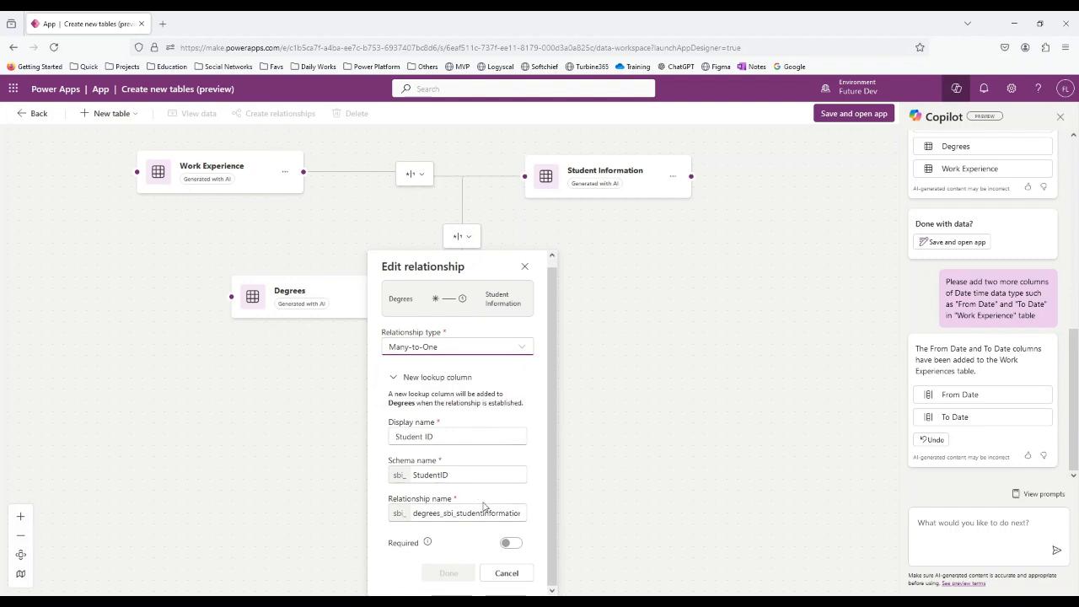
{"action": "left_click", "coordinate": [508, 574]}
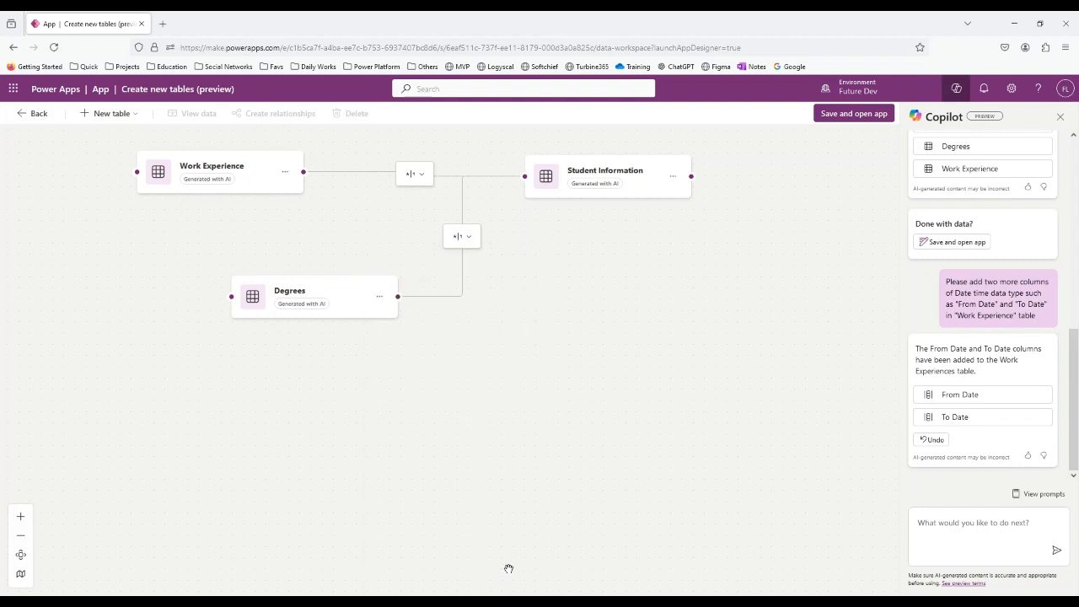
Save the tables and open the generated app for editing, dismissing the Copilot pane and the welcome message.
{"action": "left_click", "coordinate": [834, 115]}
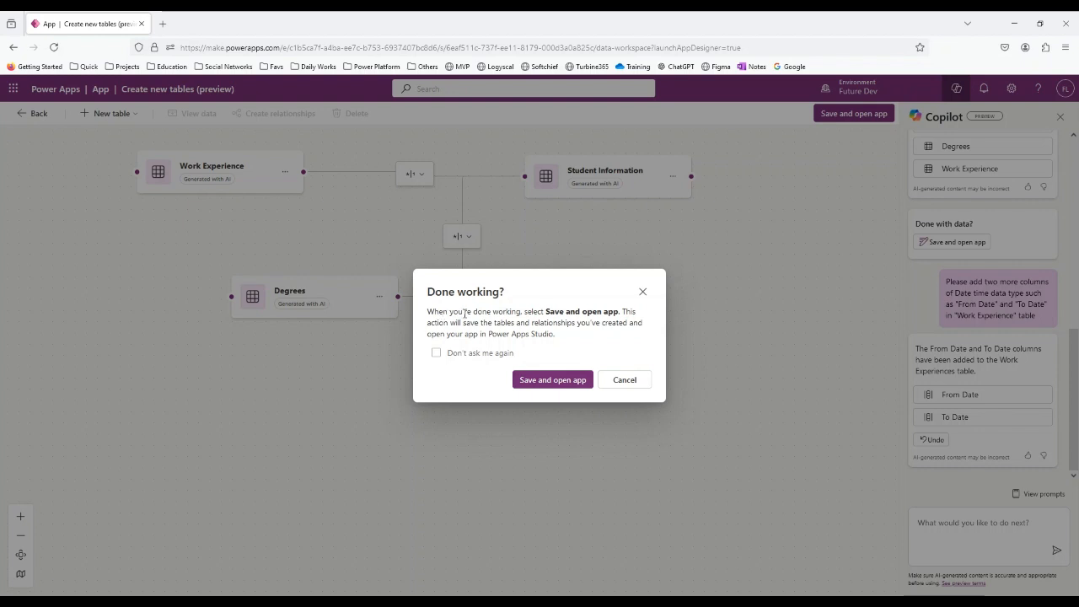
{"action": "left_click_drag", "start_coordinate": [523, 311], "coordinate": [466, 311]}
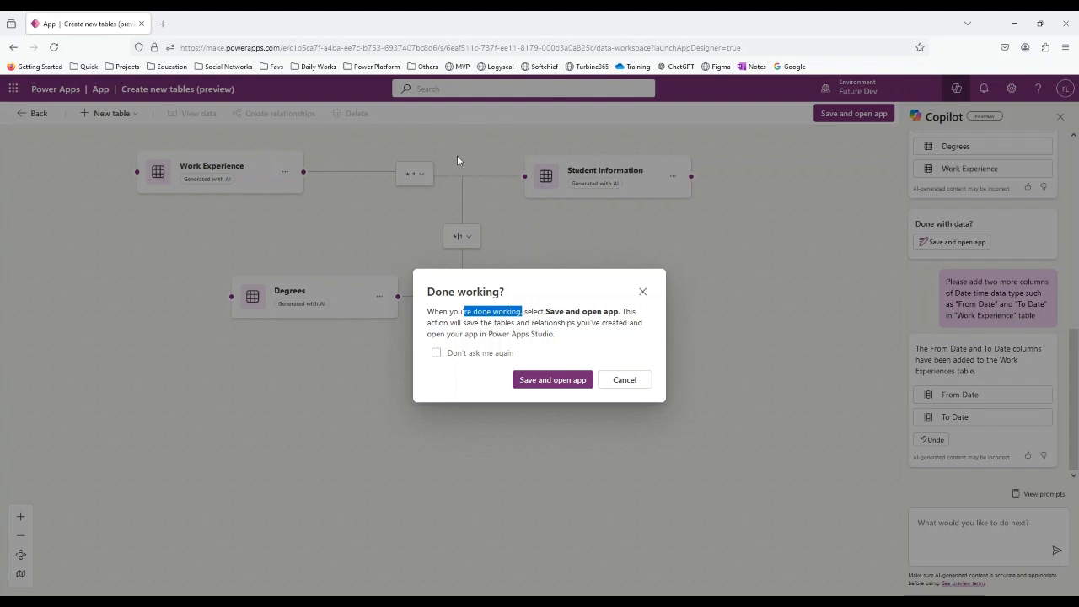
{"action": "left_click", "coordinate": [553, 383]}
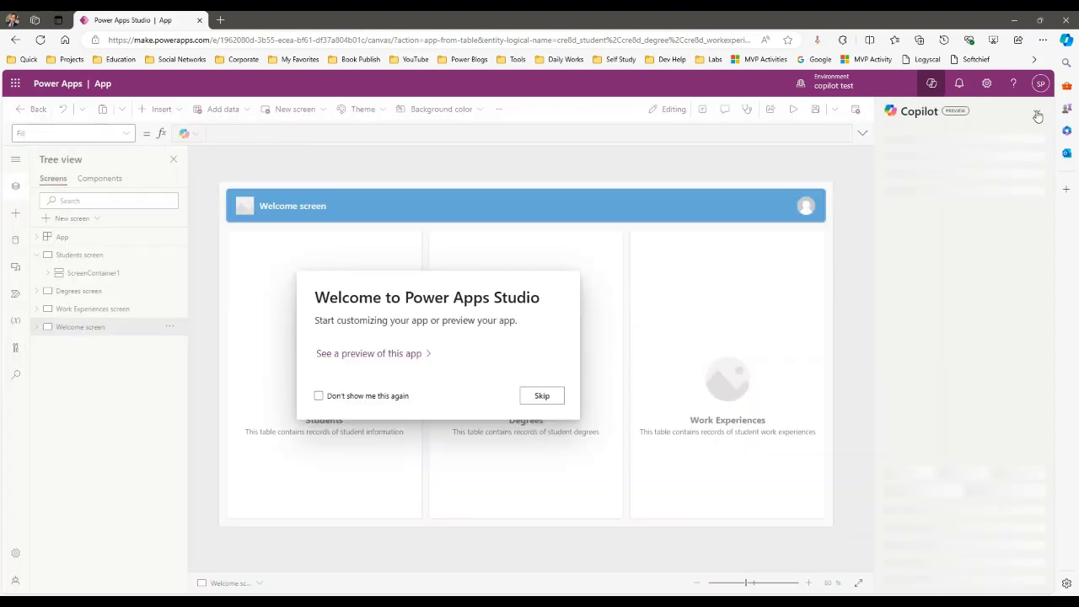
{"action": "left_click", "coordinate": [1036, 113]}
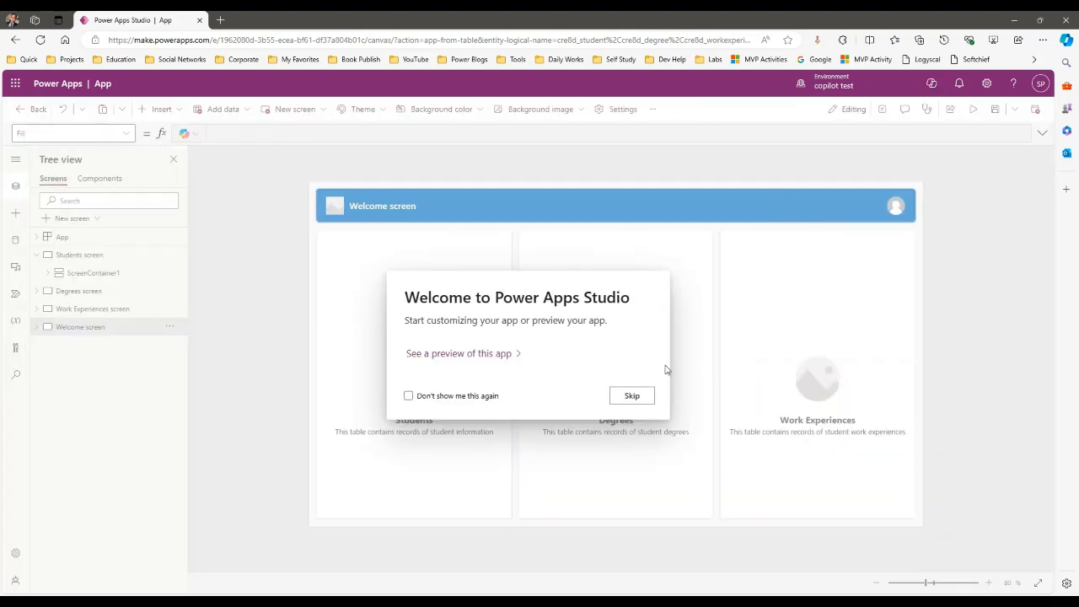
{"action": "left_click", "coordinate": [629, 396]}
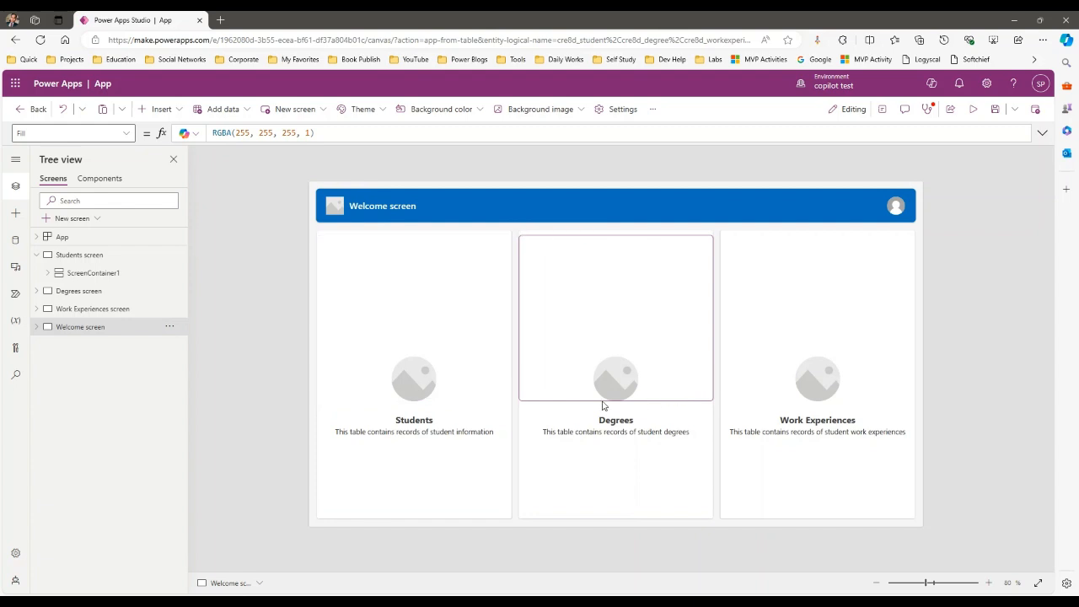
Look through the app's generated Students, Degrees and Welcome screens.
{"action": "left_click", "coordinate": [82, 293]}
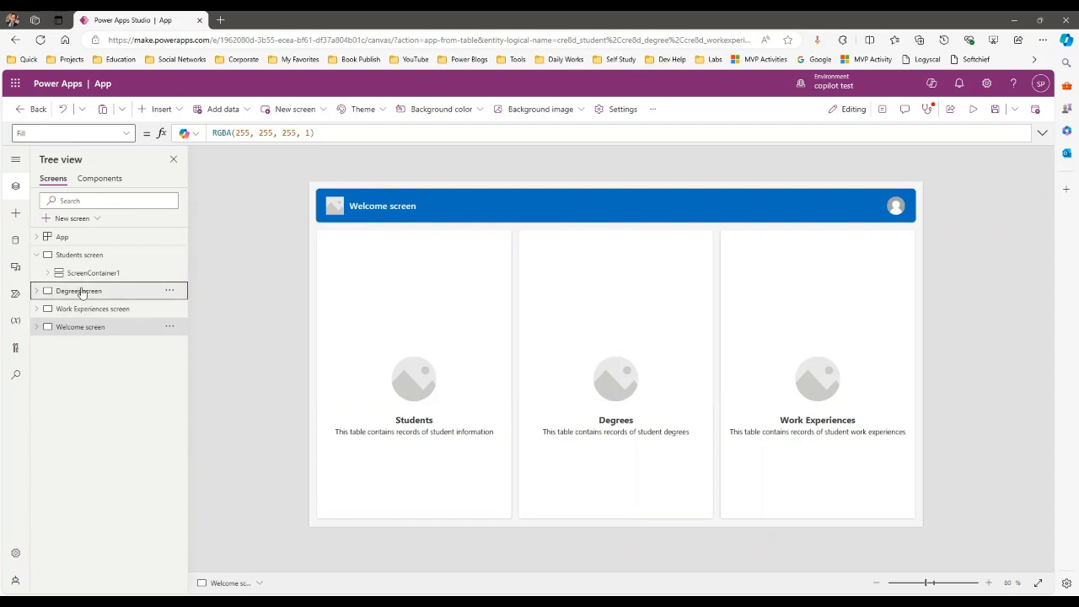
{"action": "left_click", "coordinate": [41, 258]}
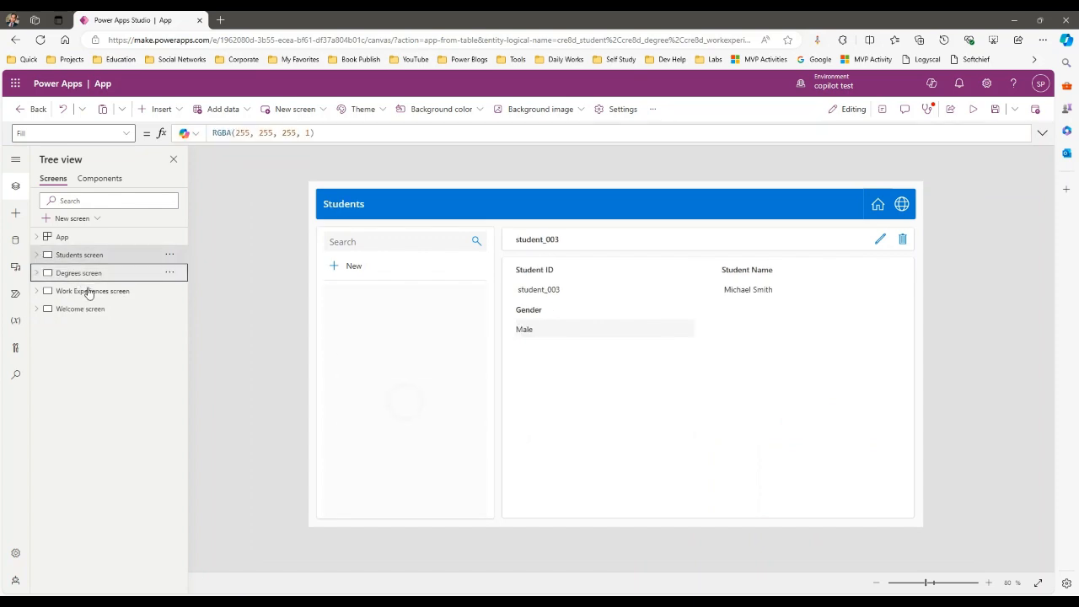
{"action": "left_click", "coordinate": [90, 292]}
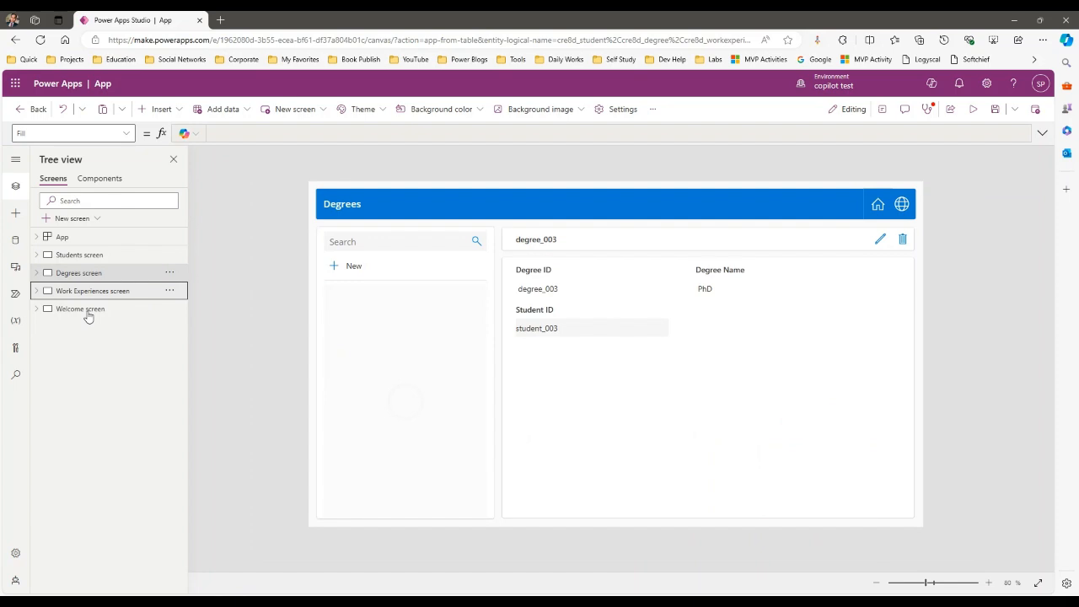
{"action": "left_click", "coordinate": [85, 310]}
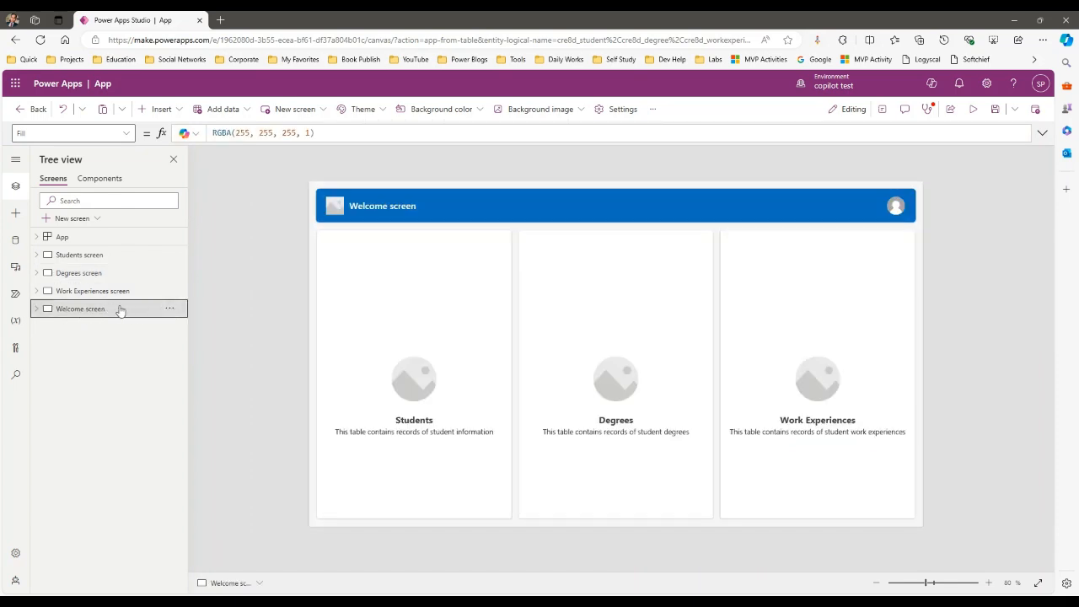
Move the Welcome screen up to be the first screen, above the Students screen.
{"action": "left_click", "coordinate": [171, 310]}
{"action": "left_click", "coordinate": [179, 327]}
{"action": "left_click", "coordinate": [170, 289]}
{"action": "left_click", "coordinate": [175, 309]}
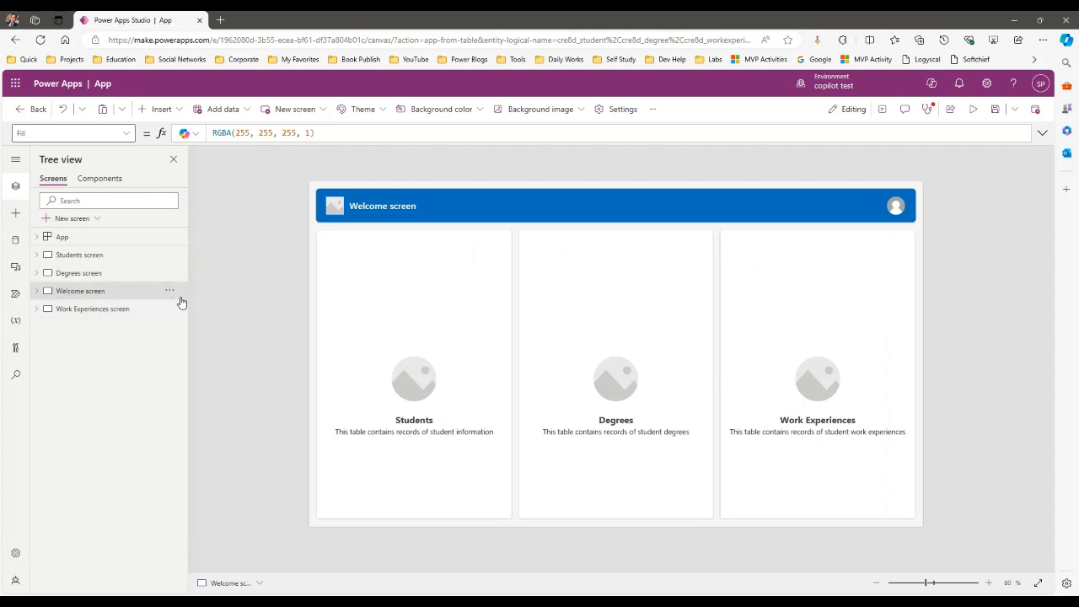
{"action": "left_click", "coordinate": [169, 273]}
{"action": "left_click", "coordinate": [178, 290]}
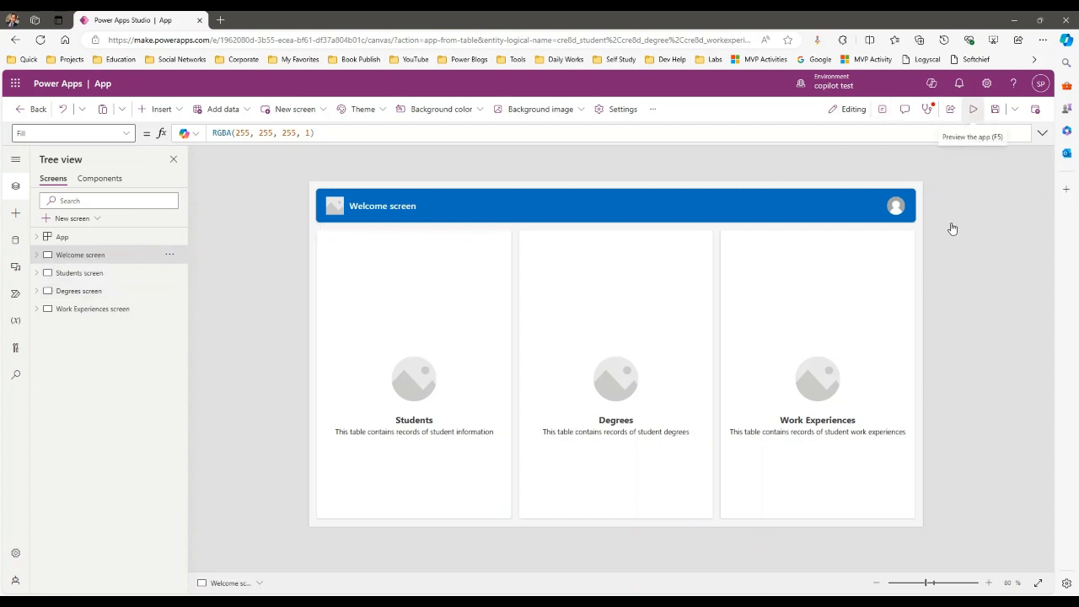
Preview the app and save a new student record with the next student ID in sequence, the student's name and gender Male.
{"action": "key", "text": "F5"}
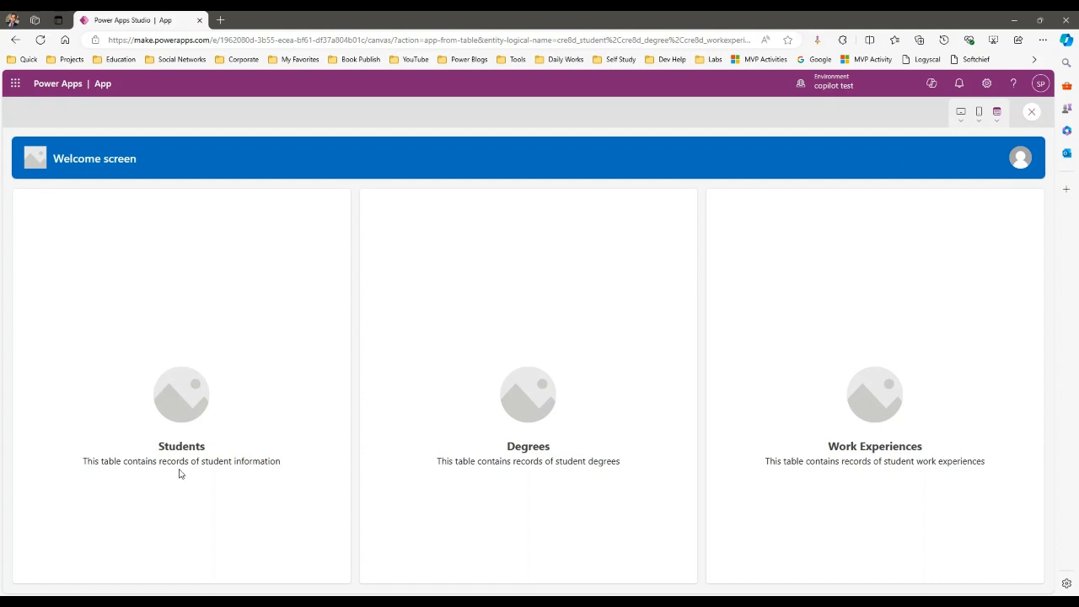
{"action": "left_click", "coordinate": [179, 449]}
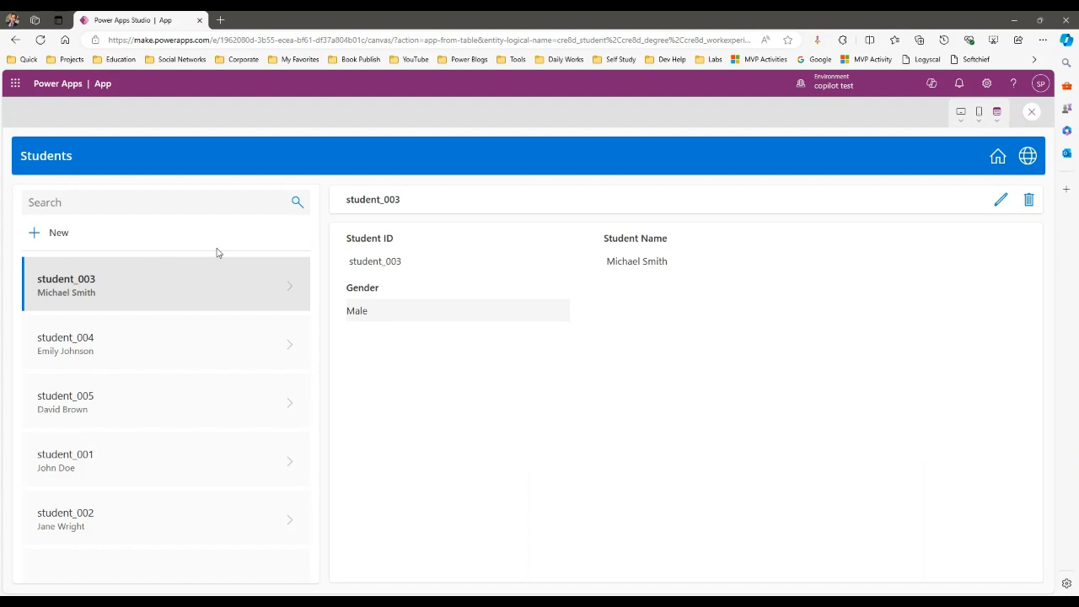
{"action": "left_click", "coordinate": [38, 233]}
{"action": "left_click", "coordinate": [405, 259]}
{"action": "left_click", "coordinate": [410, 256]}
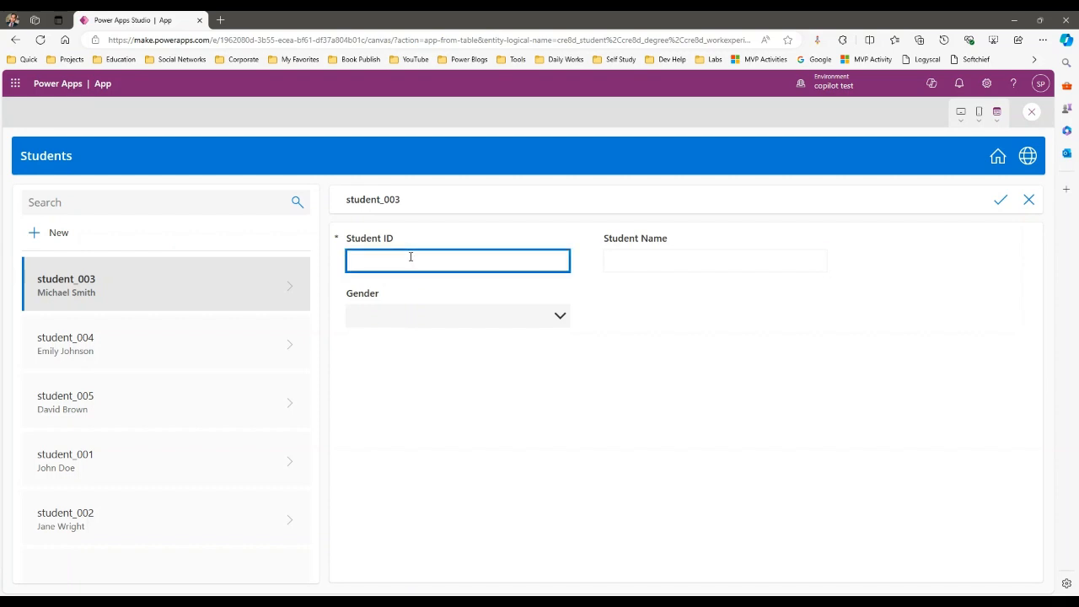
{"action": "type", "text": "student_005"}
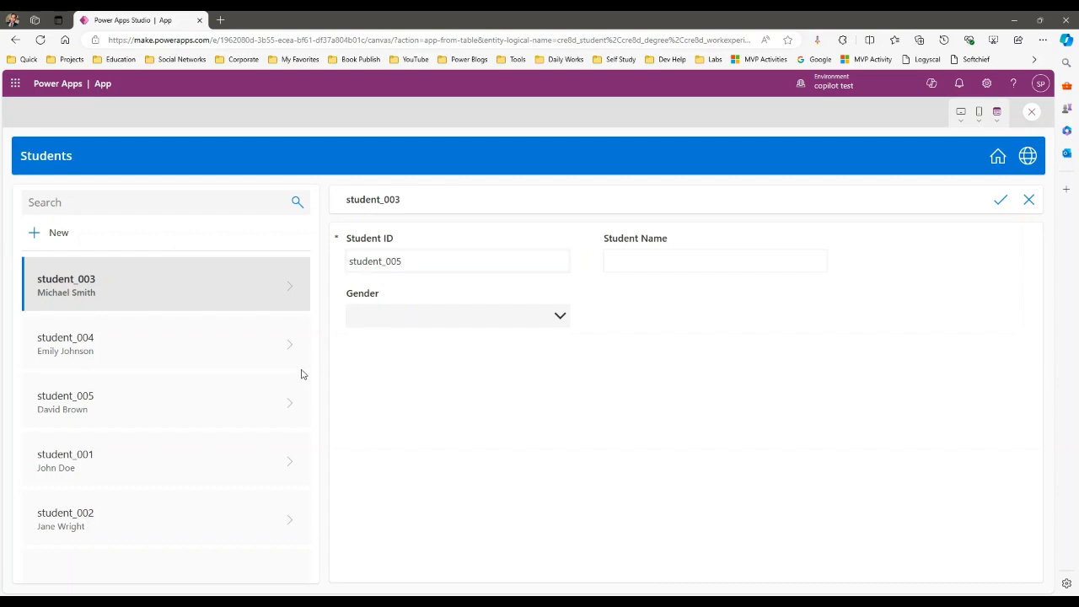
{"action": "key", "text": "BackSpace"}
{"action": "type", "text": "6"}
{"action": "left_click", "coordinate": [642, 261]}
{"action": "left_click", "coordinate": [999, 201]}
{"action": "left_click", "coordinate": [399, 314]}
{"action": "left_click", "coordinate": [412, 328]}
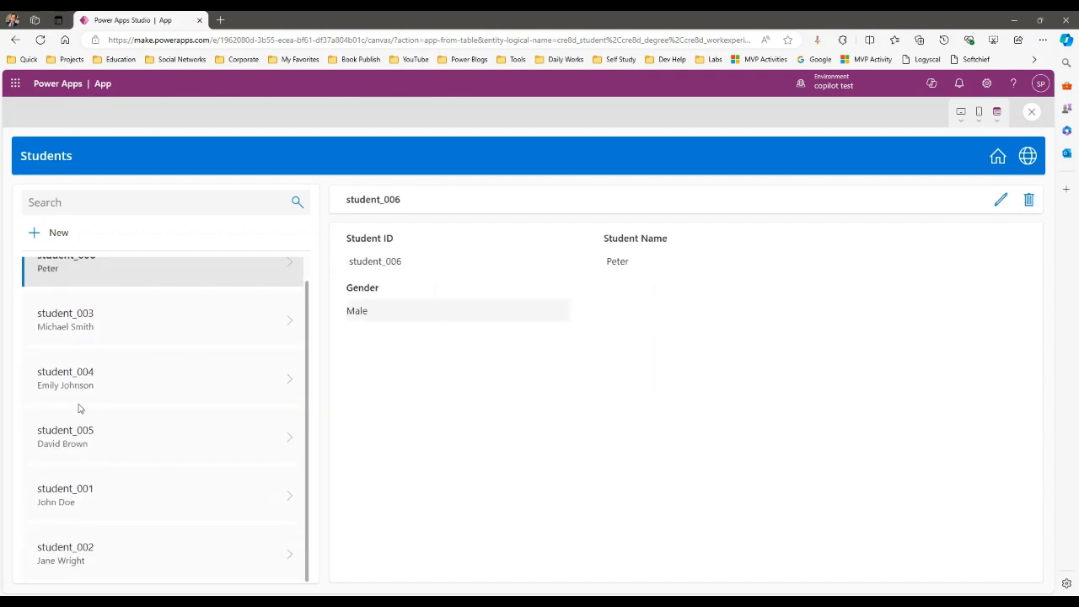
{"action": "scroll", "coordinate": [127, 300], "scroll_direction": "up", "scroll_amount": 1}
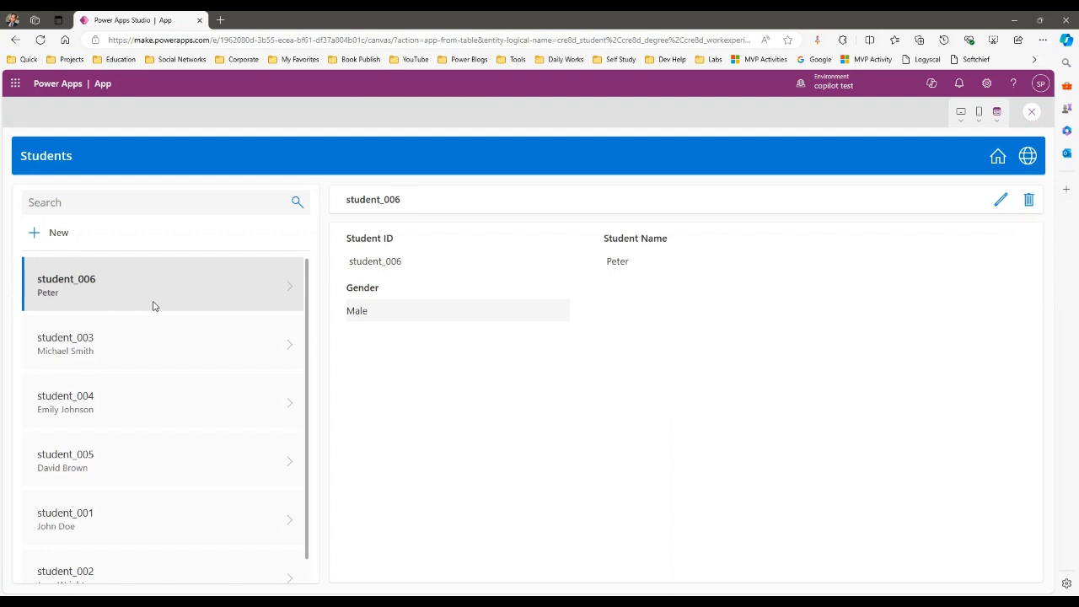
Check the Student ID choices in a new record form on the Degrees screen, and end the preview.
{"action": "left_click", "coordinate": [998, 156]}
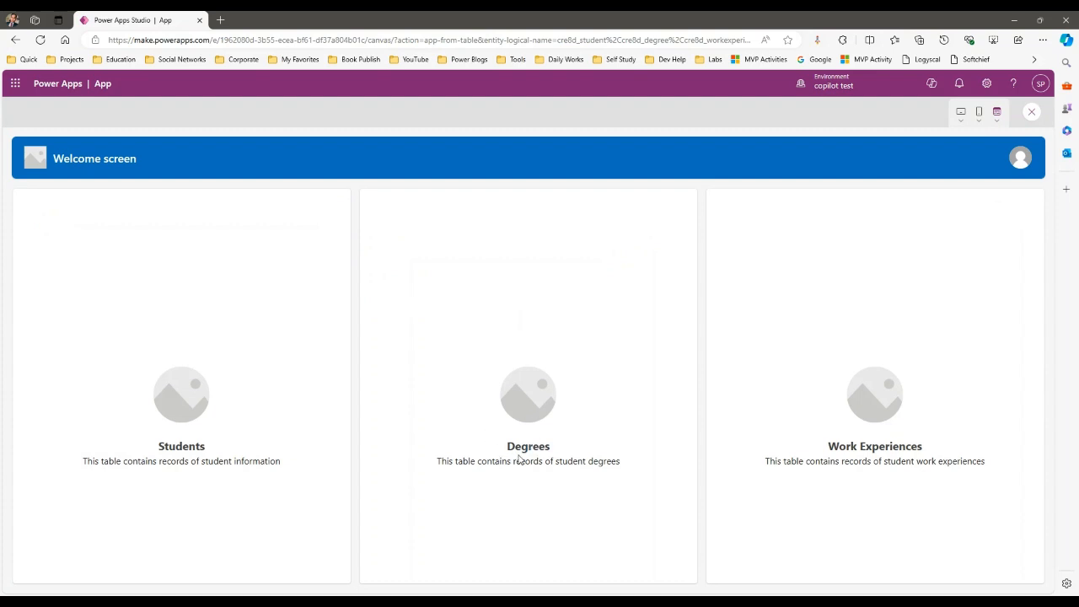
{"action": "left_click", "coordinate": [519, 458]}
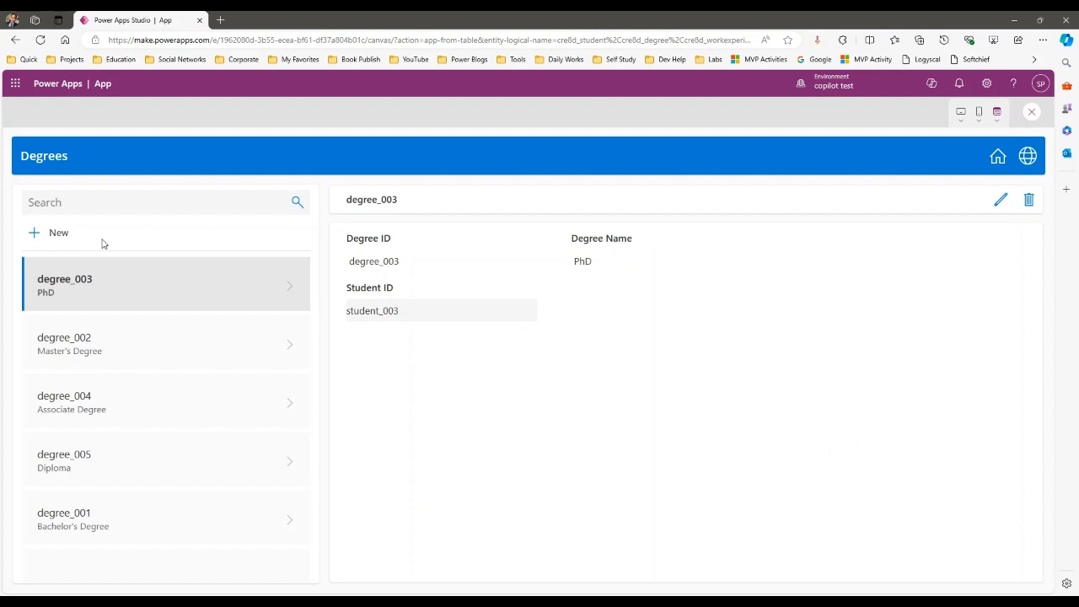
{"action": "left_click", "coordinate": [34, 233]}
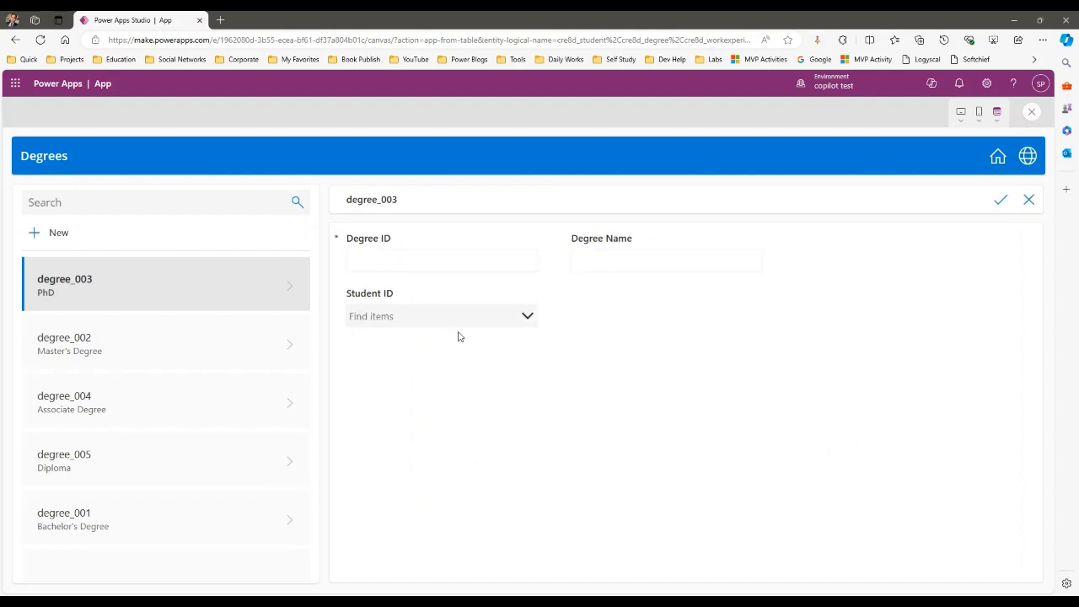
{"action": "left_click", "coordinate": [526, 317]}
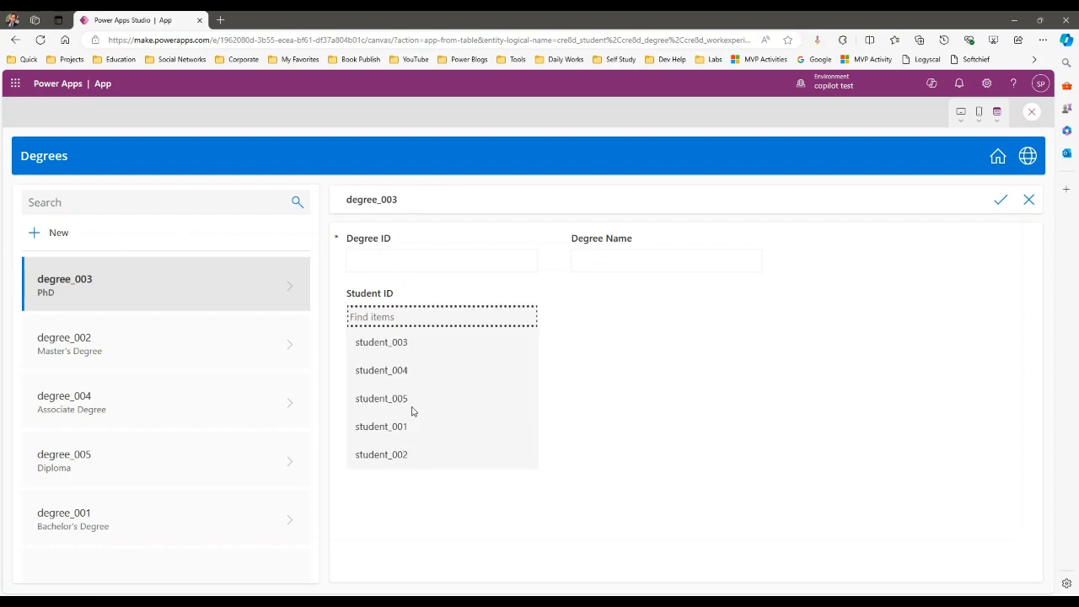
{"action": "left_click", "coordinate": [563, 352]}
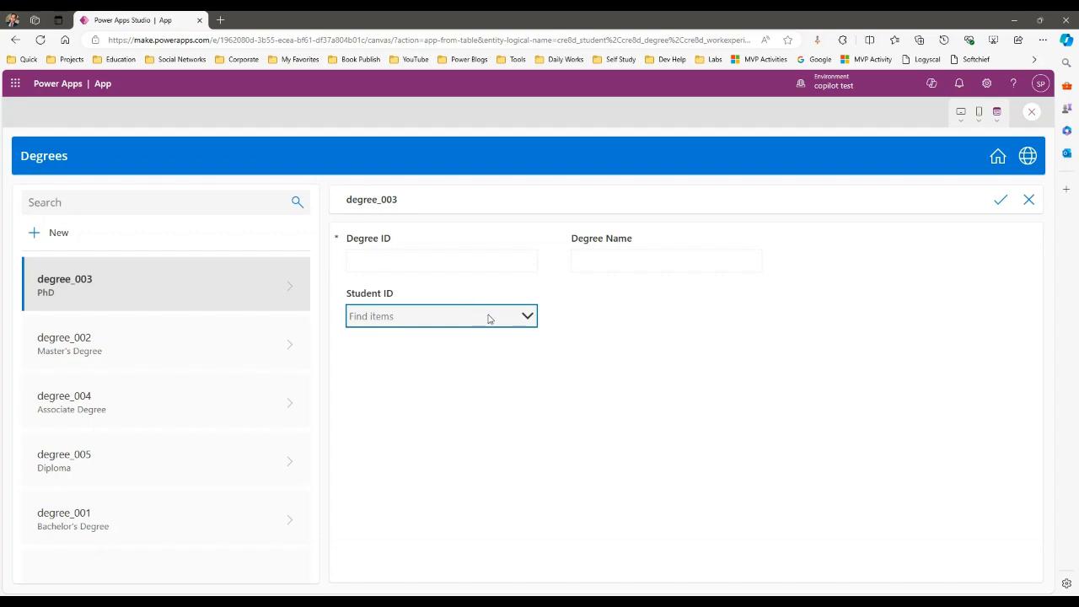
{"action": "left_click", "coordinate": [513, 317]}
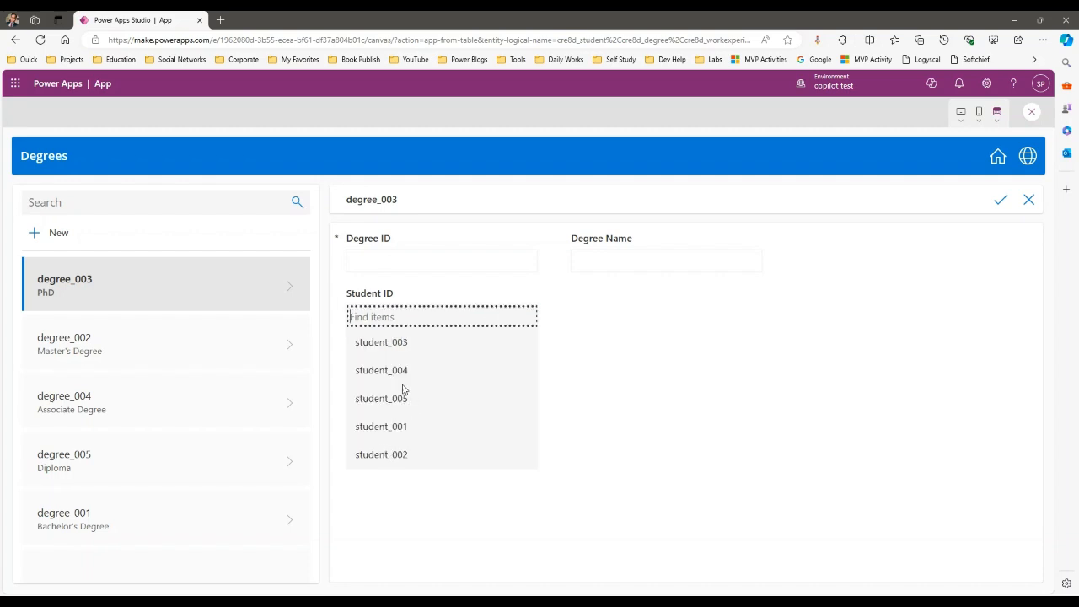
{"action": "left_click", "coordinate": [583, 325]}
{"action": "left_click", "coordinate": [1030, 111]}
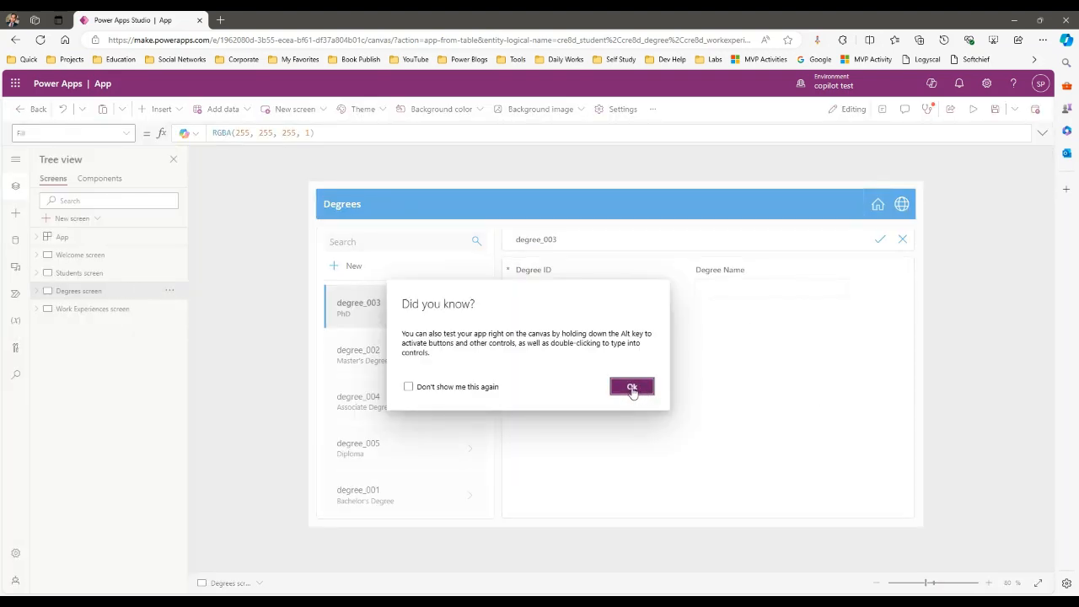
{"action": "left_click", "coordinate": [632, 386]}
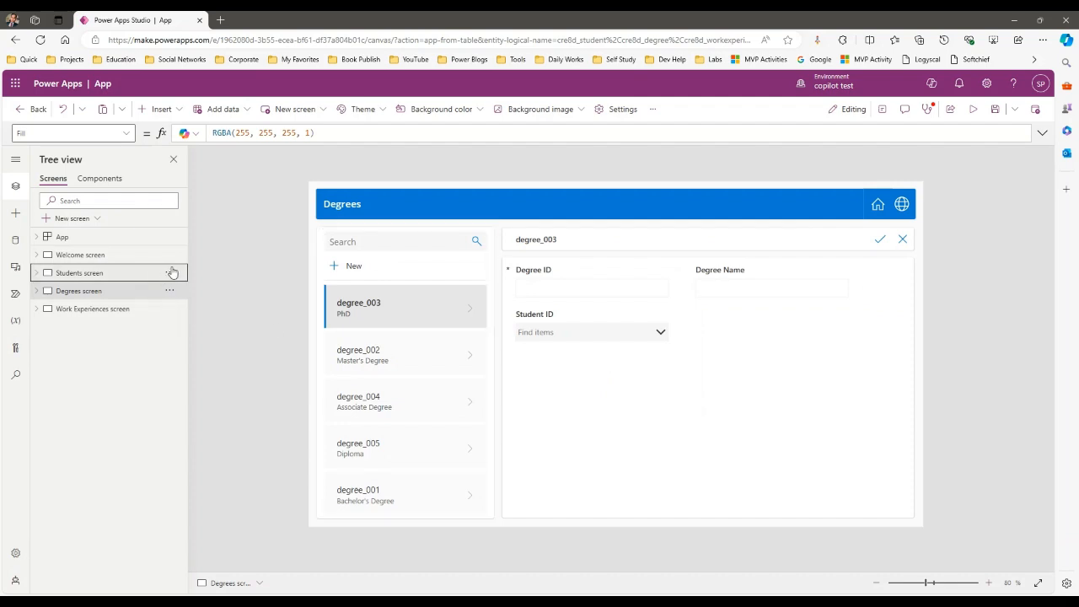
Check the options of the Students screen and of the Students table among the app's data sources.
{"action": "left_click", "coordinate": [127, 273]}
{"action": "left_click", "coordinate": [171, 275]}
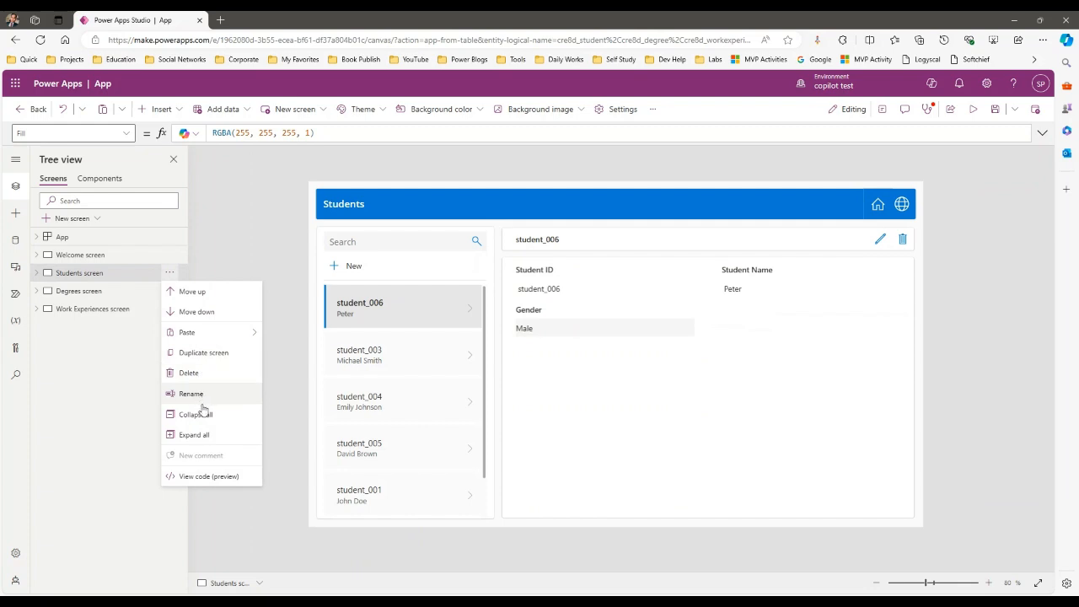
{"action": "left_click", "coordinate": [169, 274]}
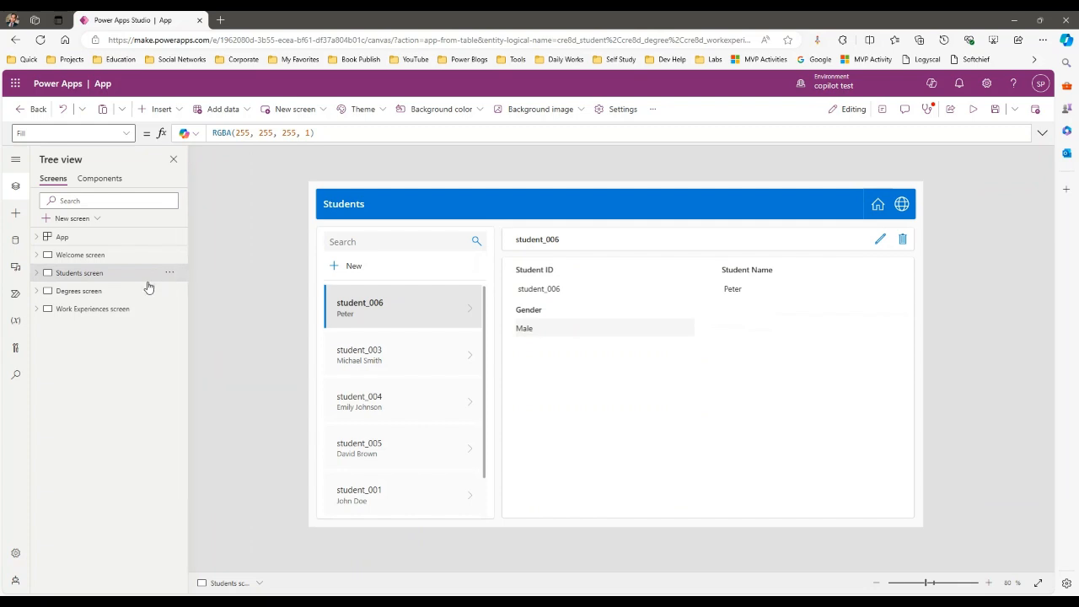
{"action": "left_click", "coordinate": [16, 241]}
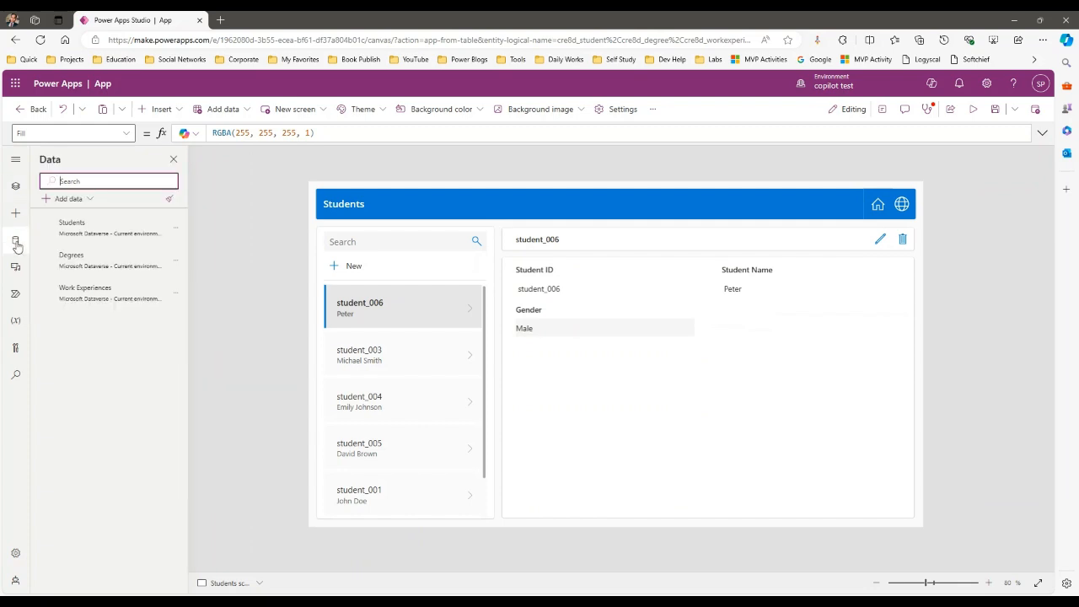
{"action": "left_click", "coordinate": [175, 231]}
{"action": "left_click", "coordinate": [194, 264]}
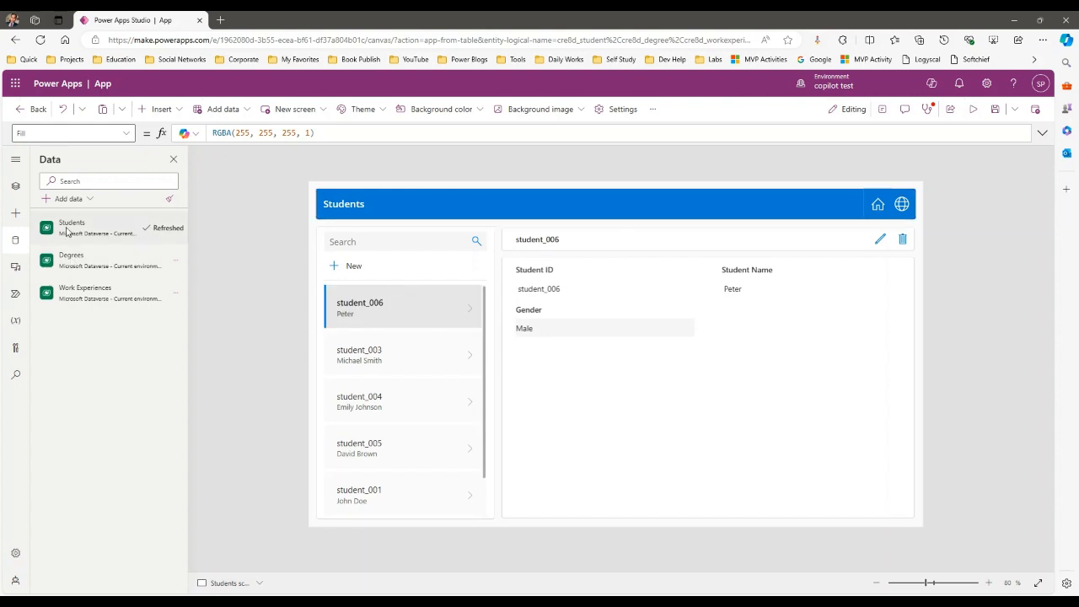
{"action": "left_click", "coordinate": [15, 185]}
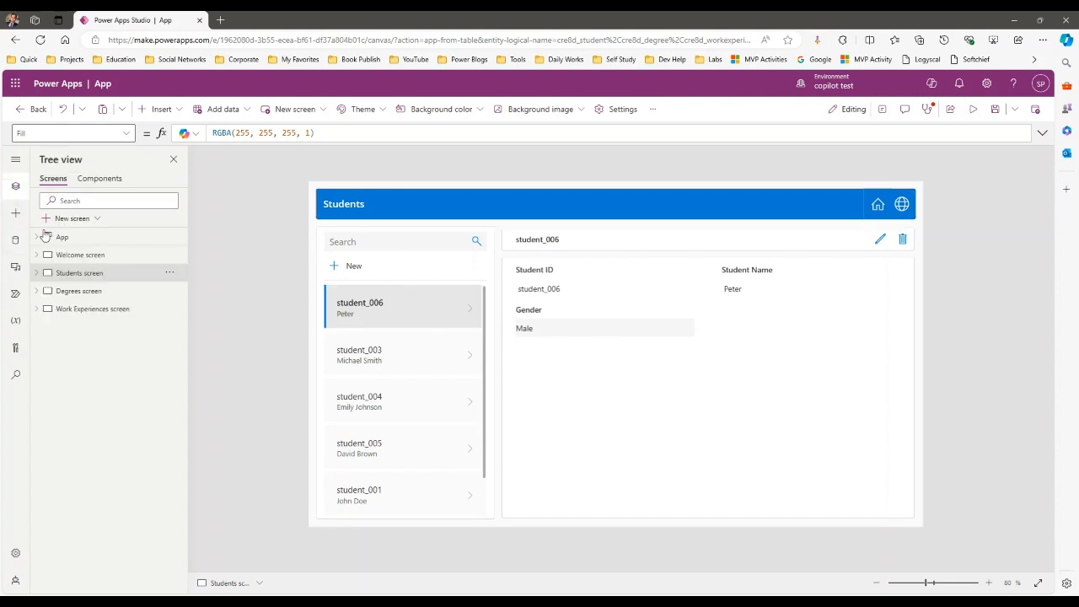
Revisit the Welcome and Students screens, and leave the app editor.
{"action": "left_click", "coordinate": [96, 257]}
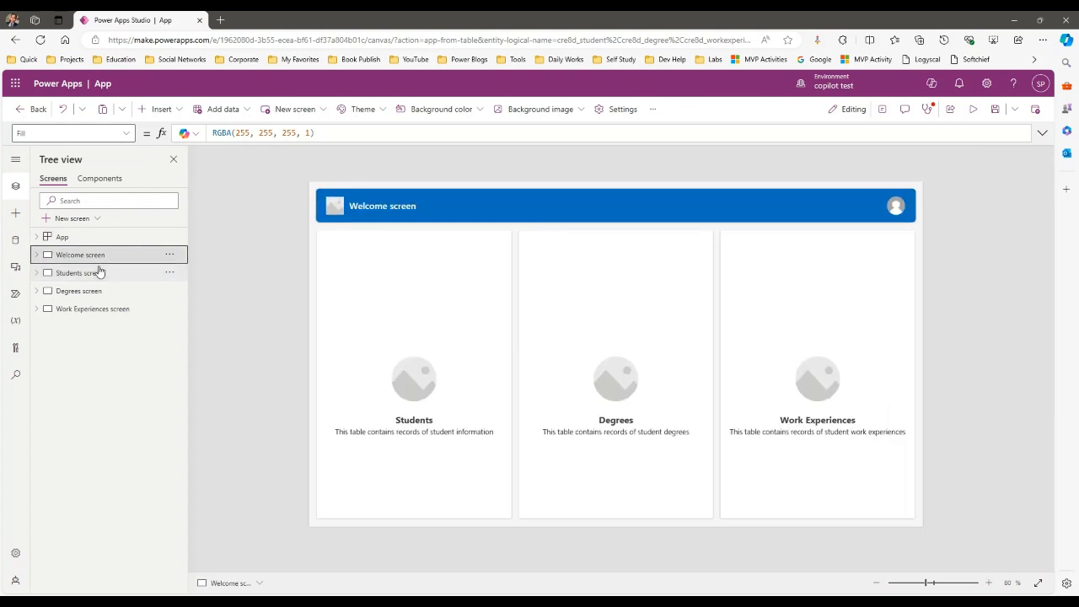
{"action": "left_click", "coordinate": [91, 279]}
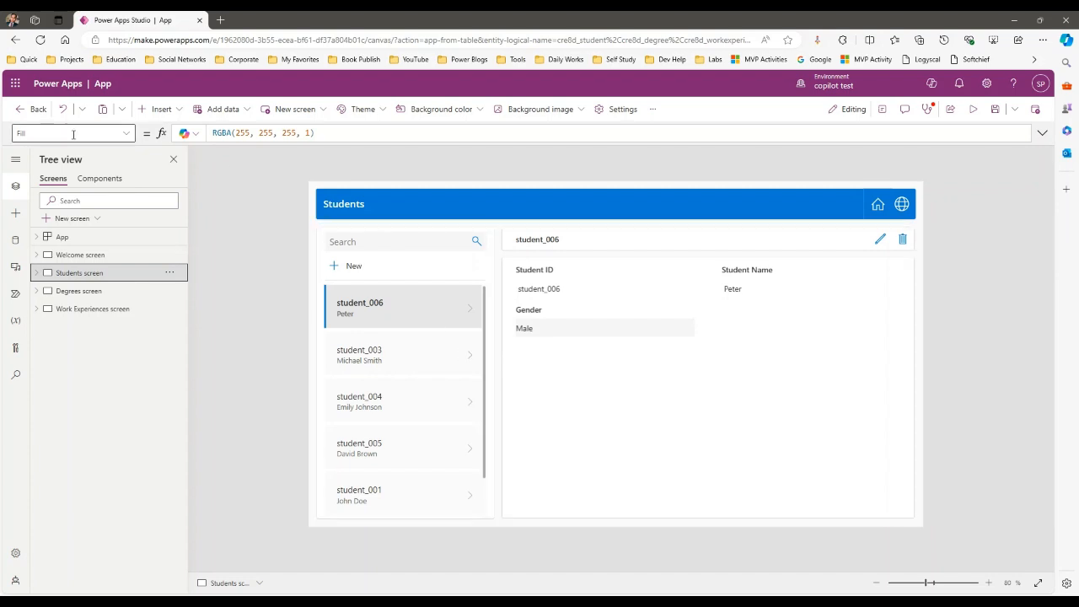
{"action": "left_click", "coordinate": [21, 110]}
{"action": "left_click", "coordinate": [628, 379]}
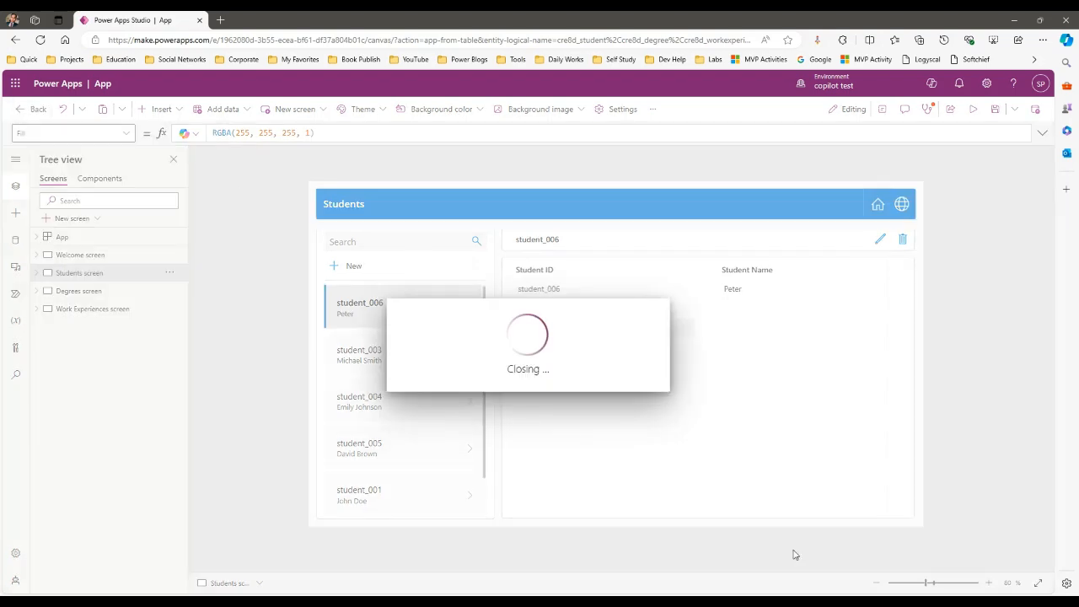